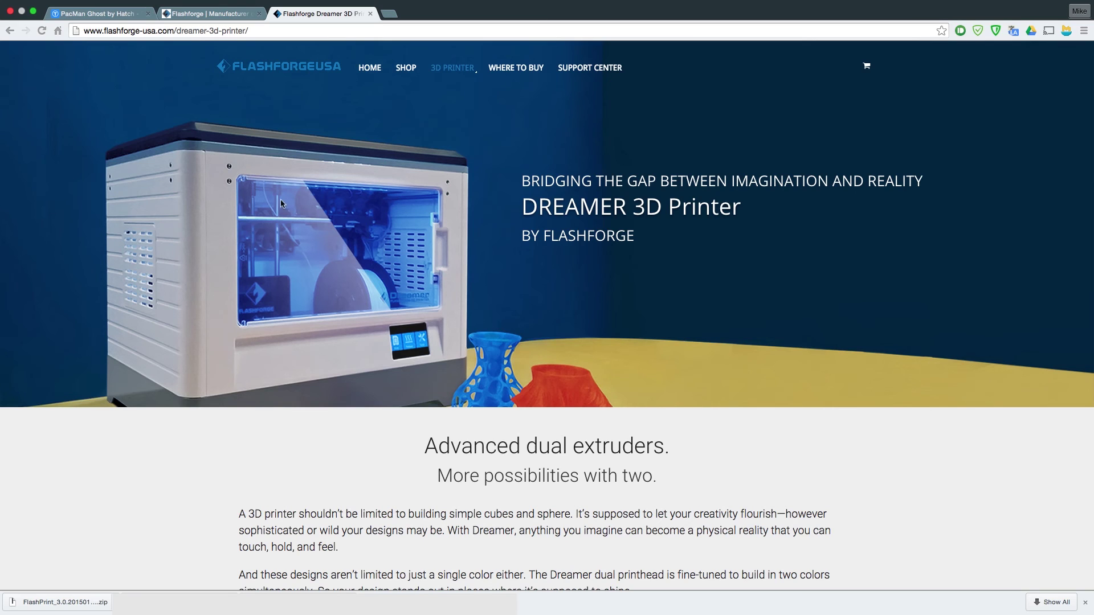
Step: Switch to the ff3dp.com Dreamer Series support page in the browser
click(231, 16)
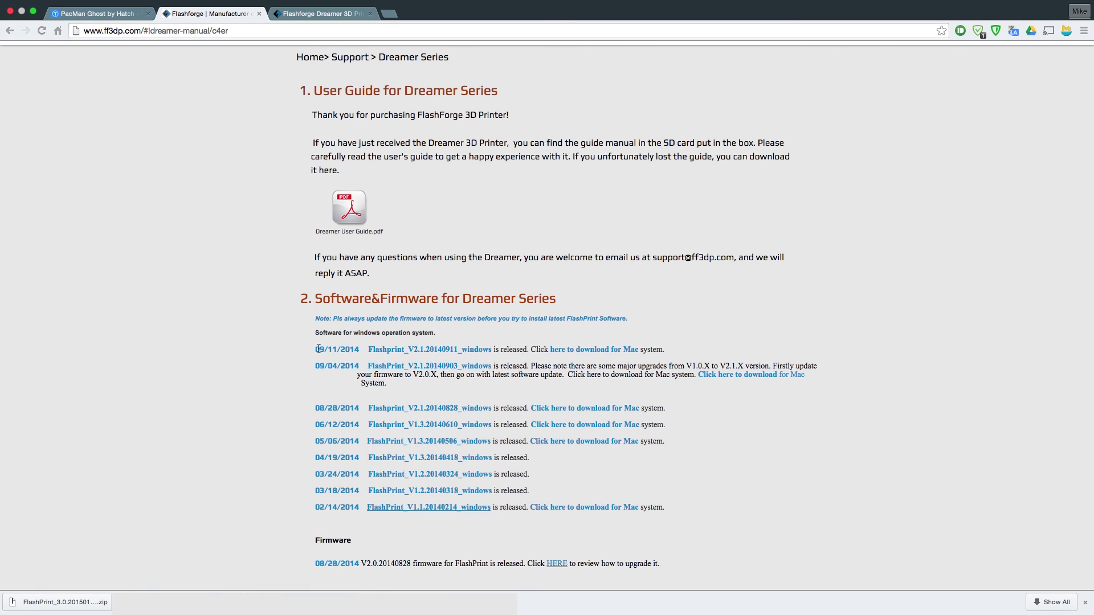
Step: Highlight the 09/11/2014 FlashPrint_V2.1 release line, then clear the selection
drag(320, 349, 354, 358)
click(360, 351)
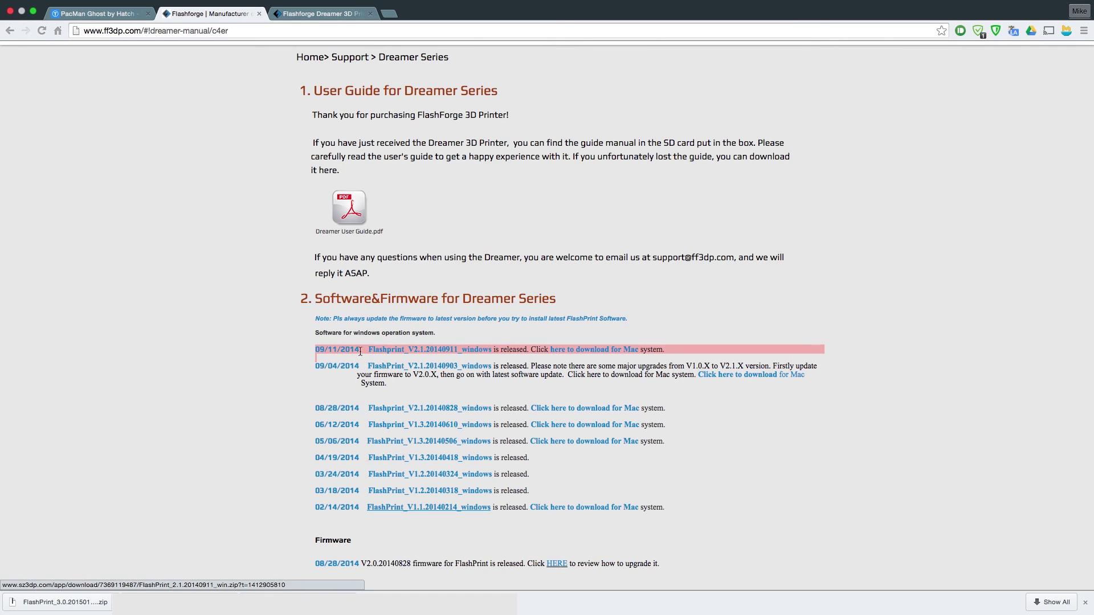
click(359, 350)
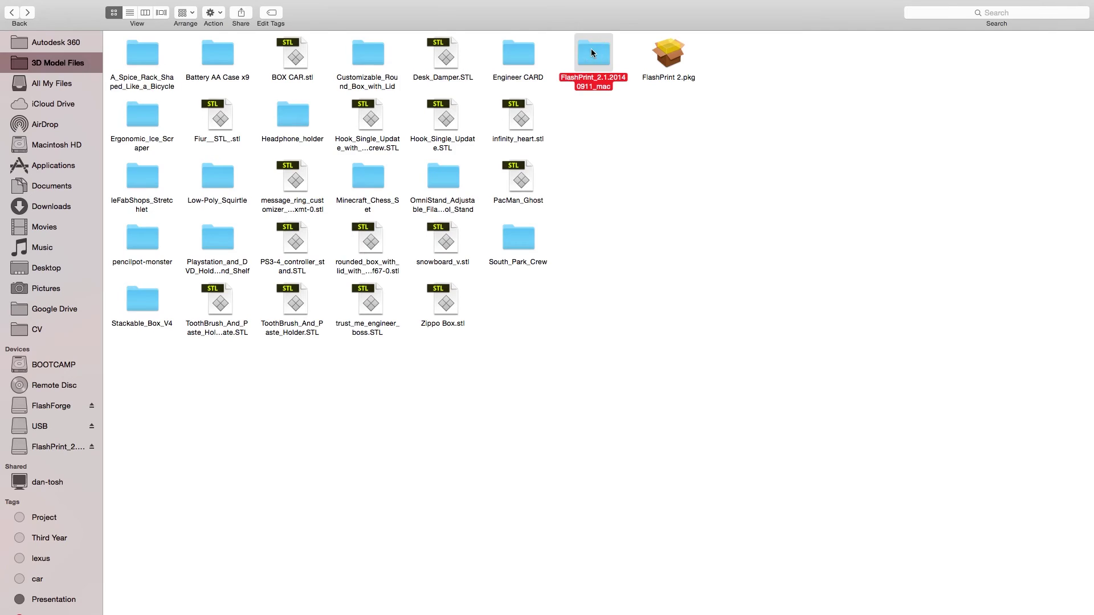
Step: Mount the FlashPrint_2.1.20140911 disk image and copy FlashPrint into Applications
double_click(591, 53)
click(228, 56)
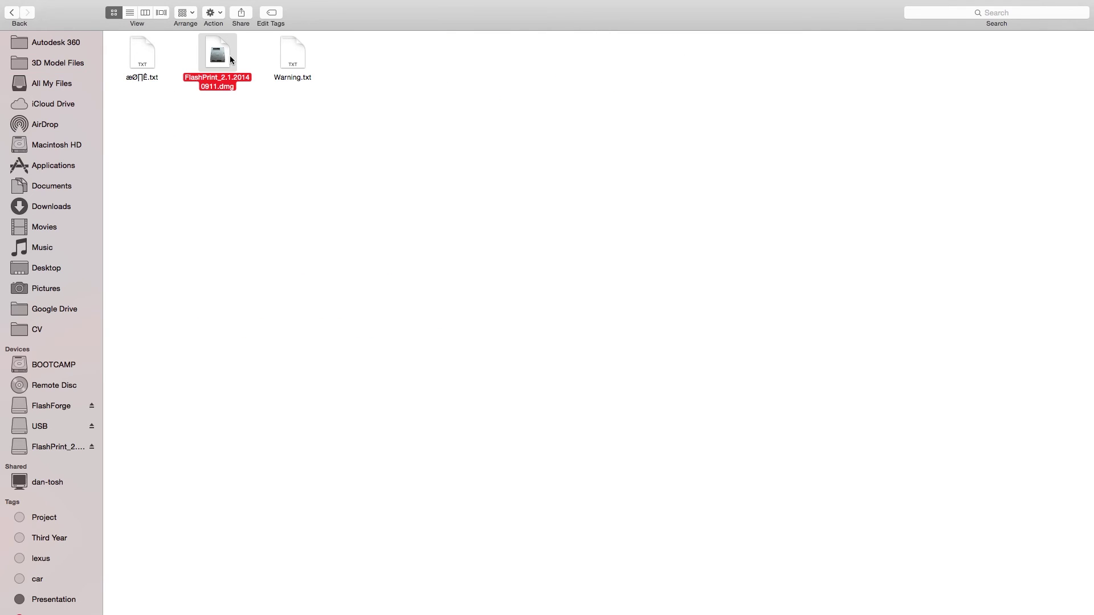
double_click(230, 56)
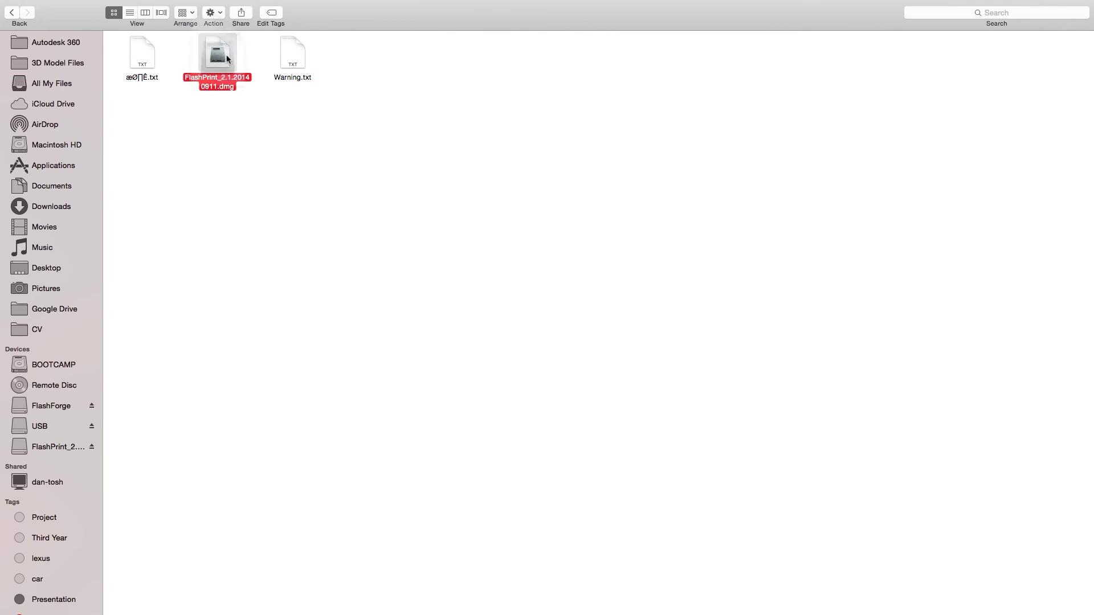
drag(50, 100, 153, 105)
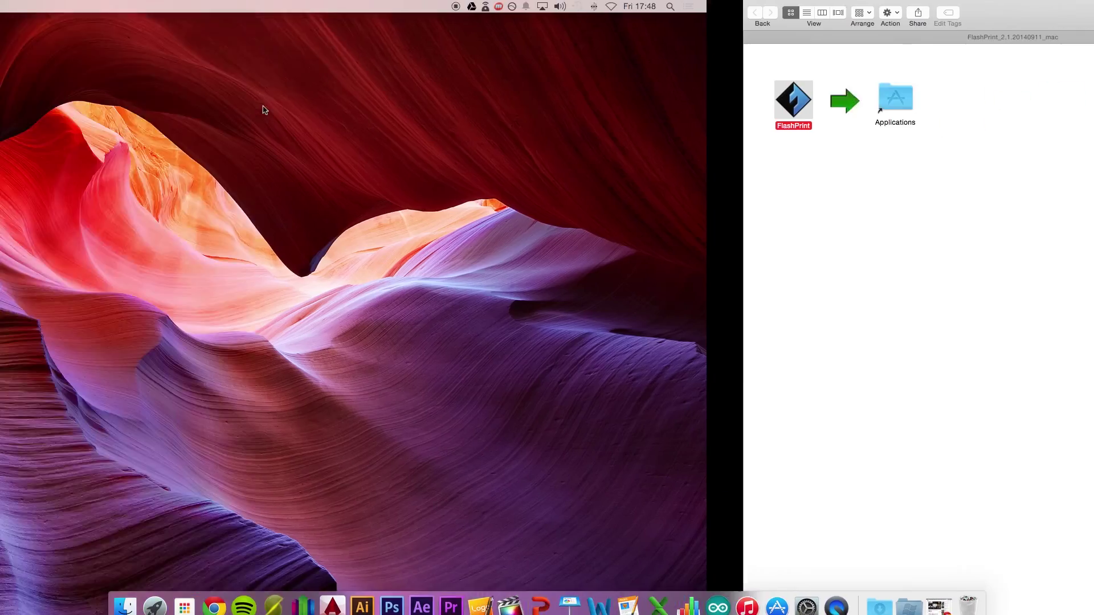
Step: Launch FlashPrint from Launchpad and allow the downloaded app to open
click(151, 582)
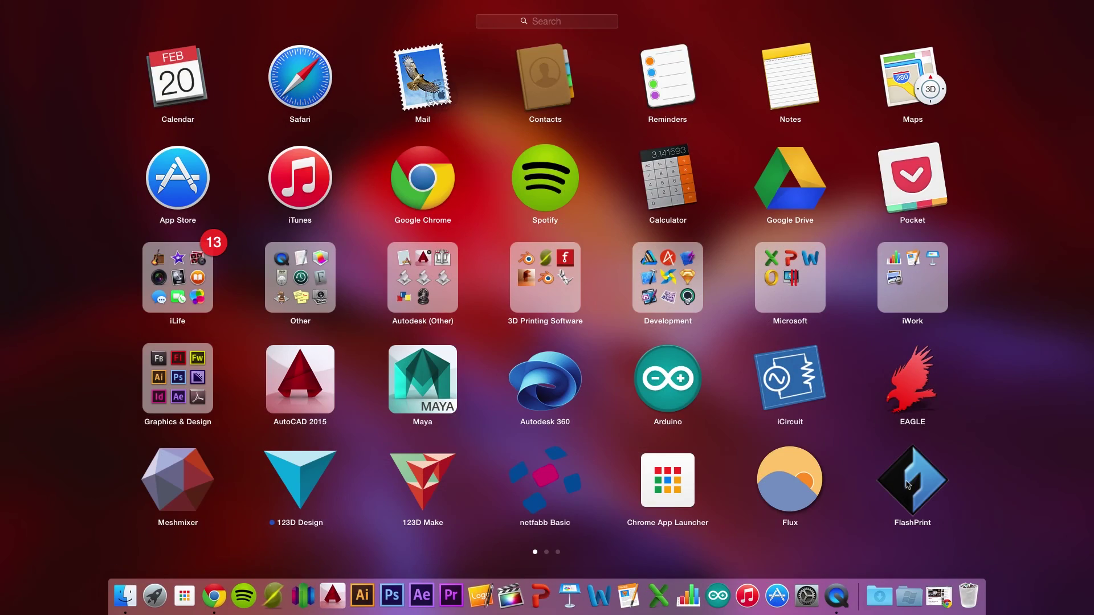
click(892, 489)
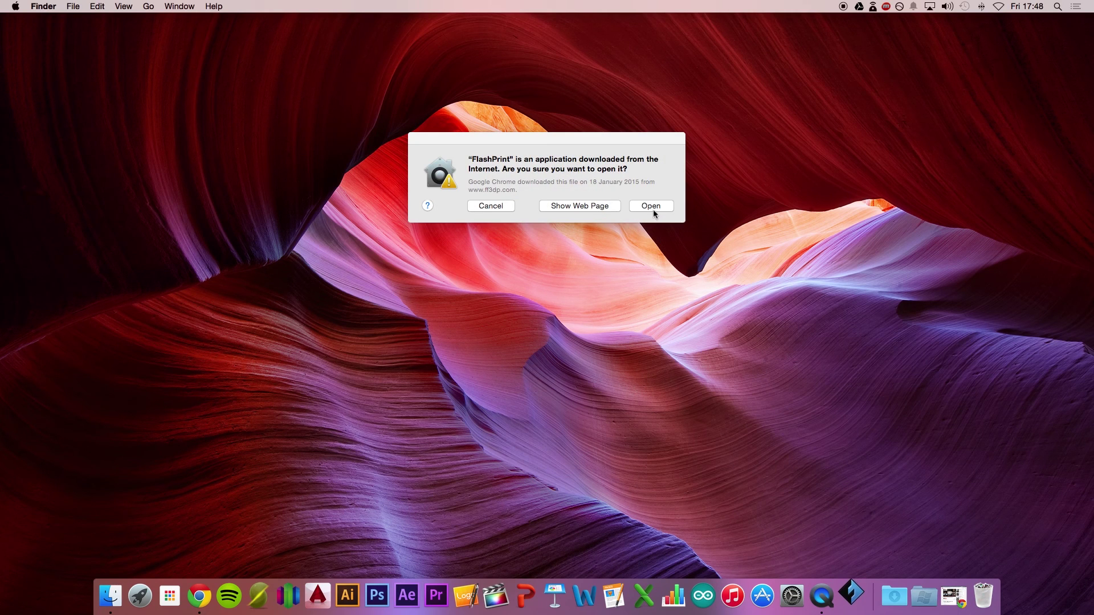
click(655, 205)
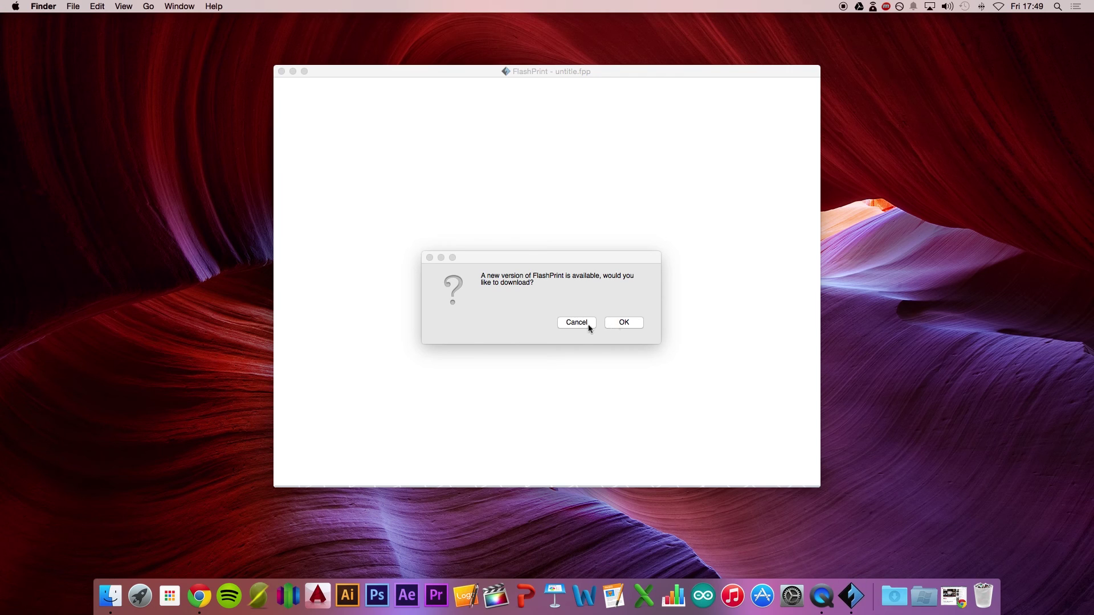
Step: Decline the FlashPrint update, then bring up options for FlashPrint 2.pkg in 3D Model Files
click(588, 324)
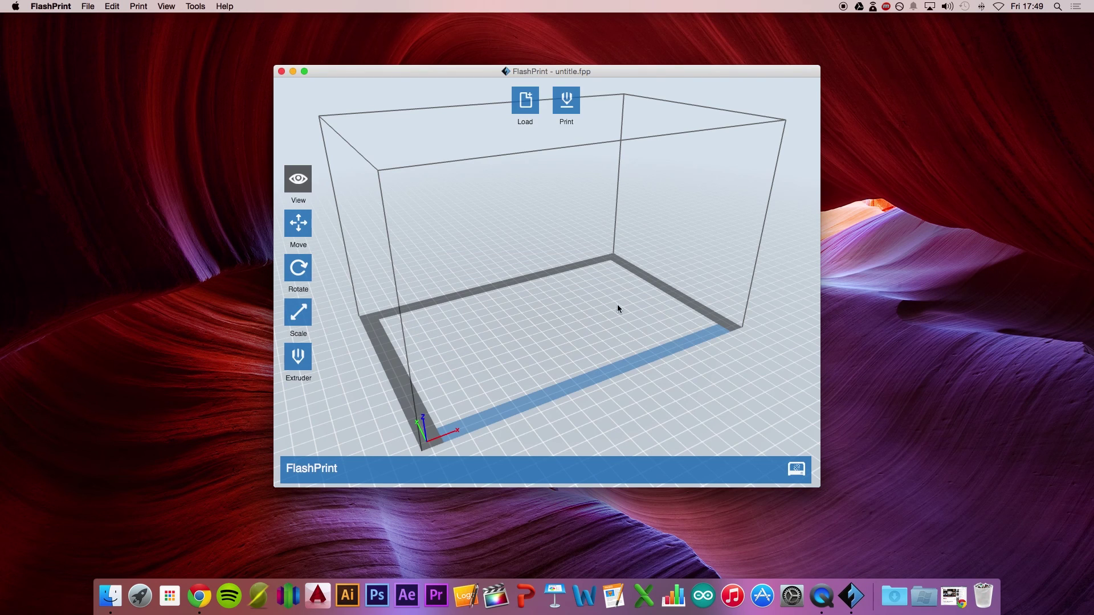
key(ctrl+Right)
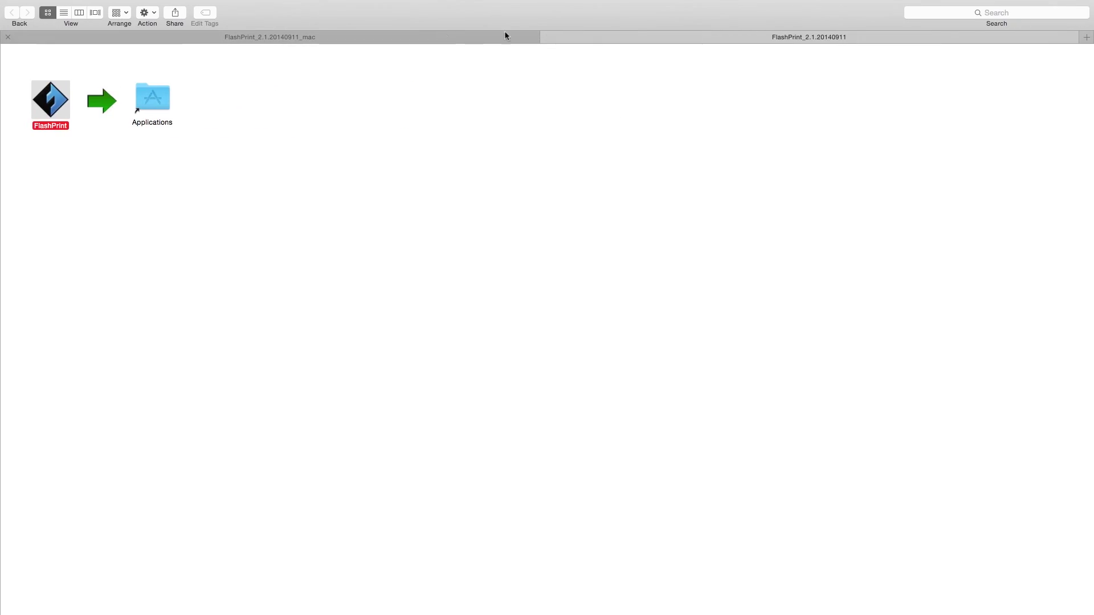
click(429, 36)
key(super+Up)
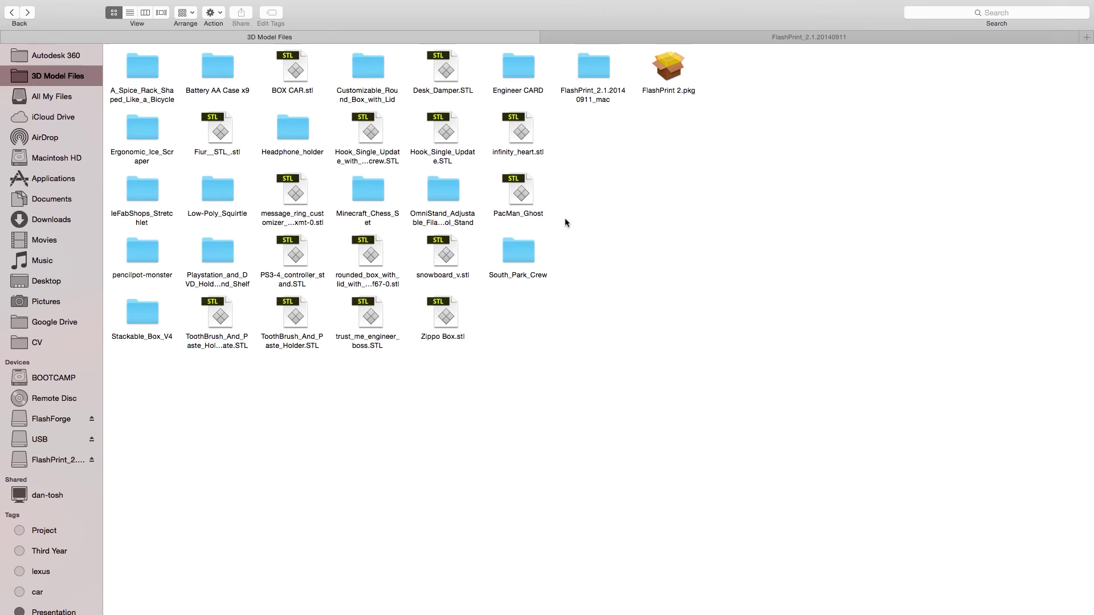
click(671, 73)
right_click(671, 70)
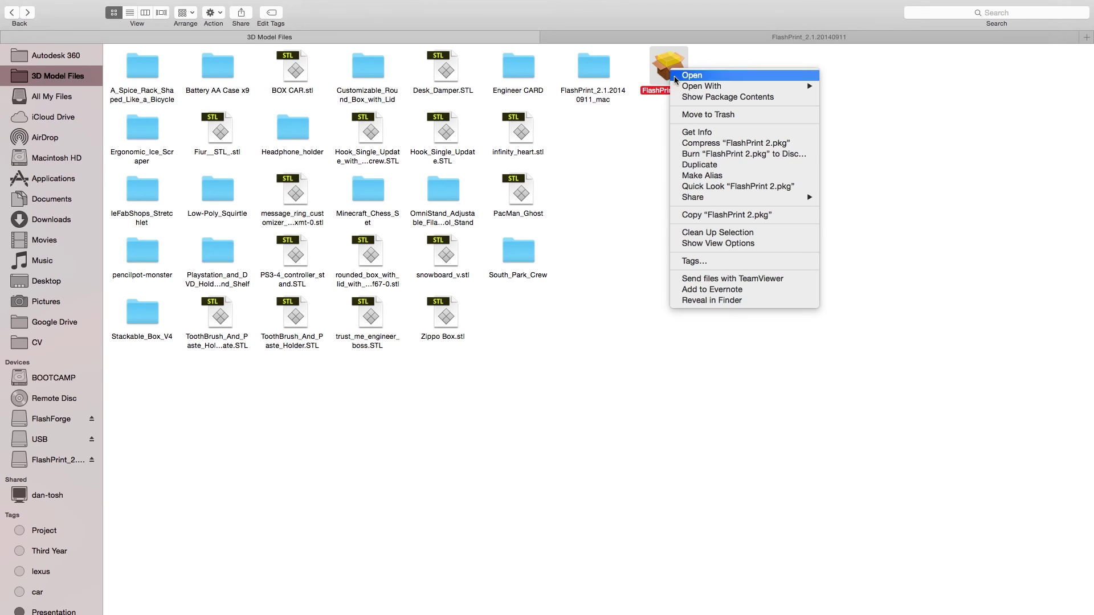
Step: Run the FlashPrint 2.pkg installer, accept the license, authorise with the admin password, and close it
click(705, 76)
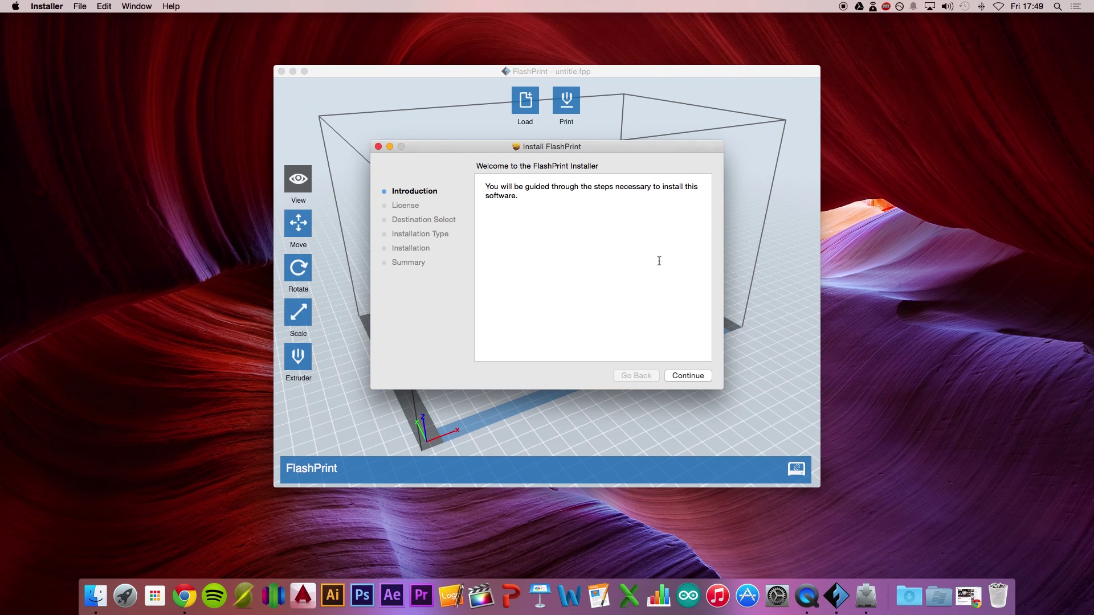
click(690, 376)
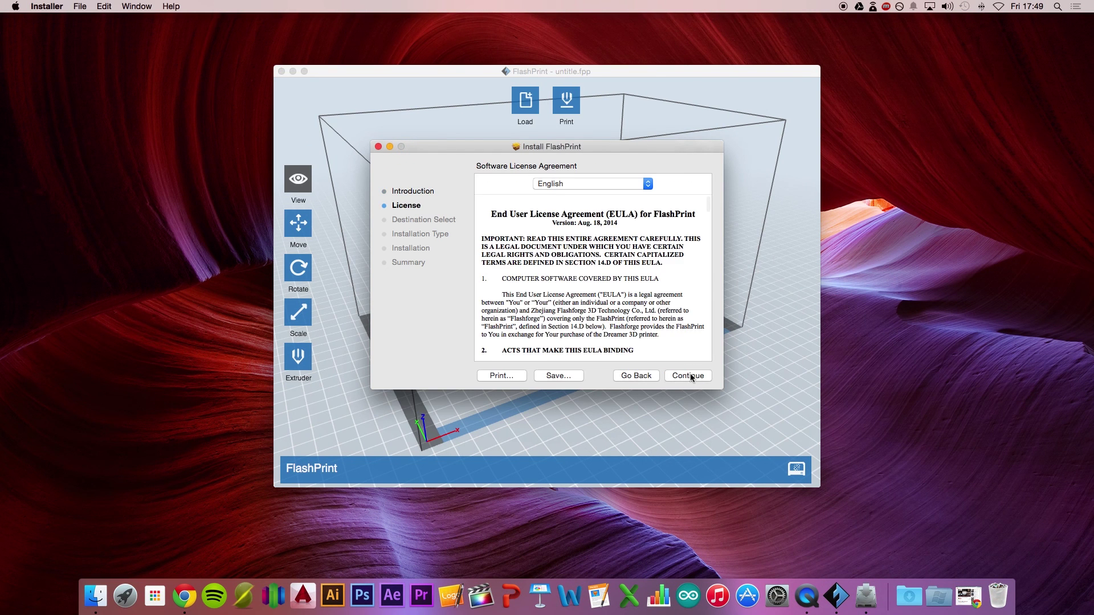
click(690, 376)
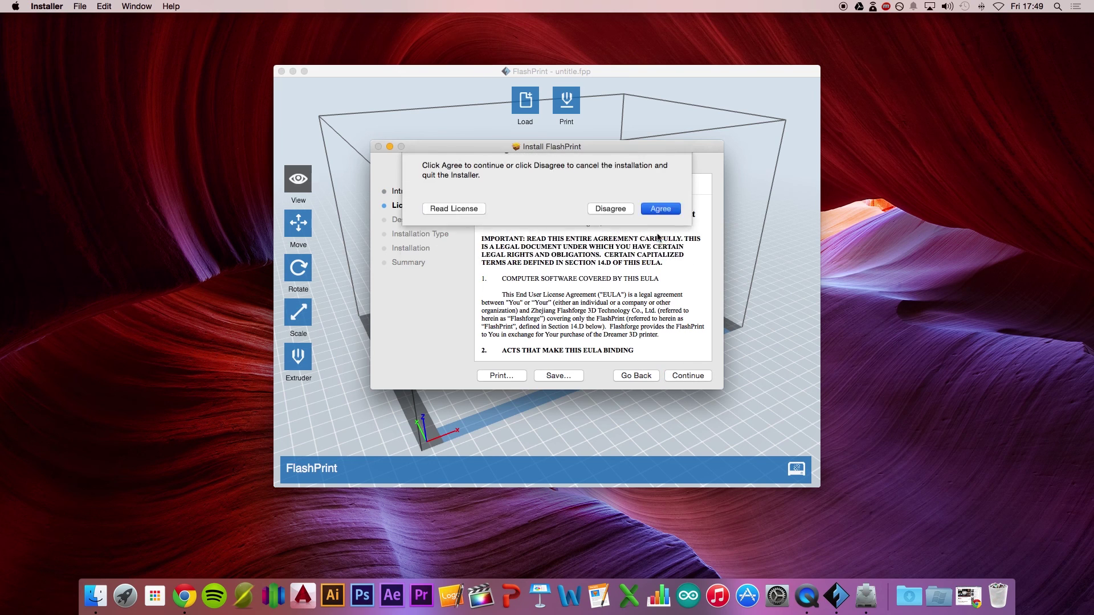
key(Return)
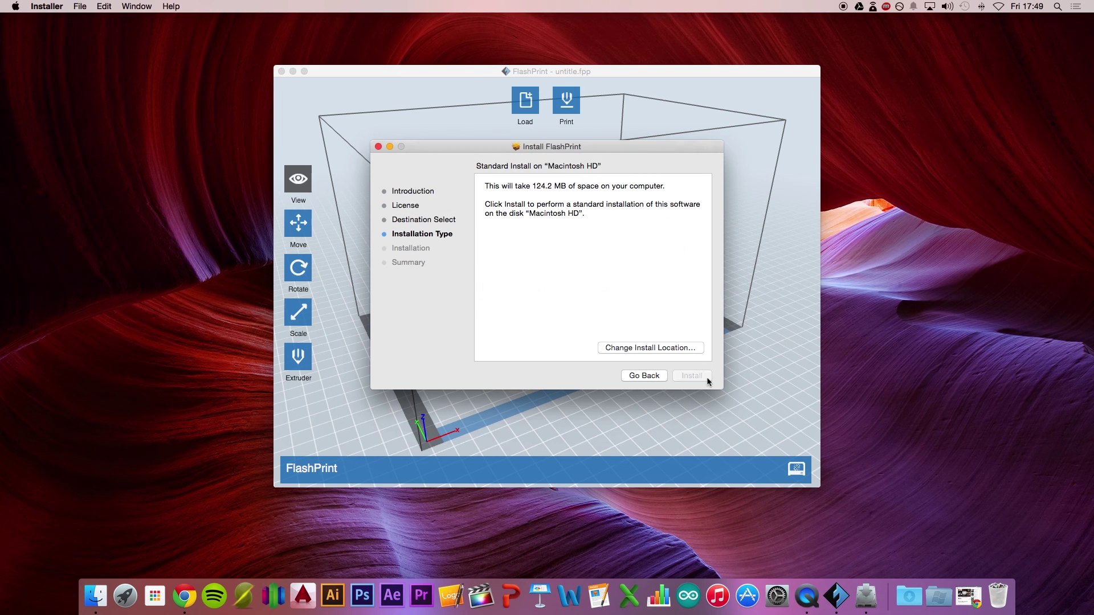
click(707, 377)
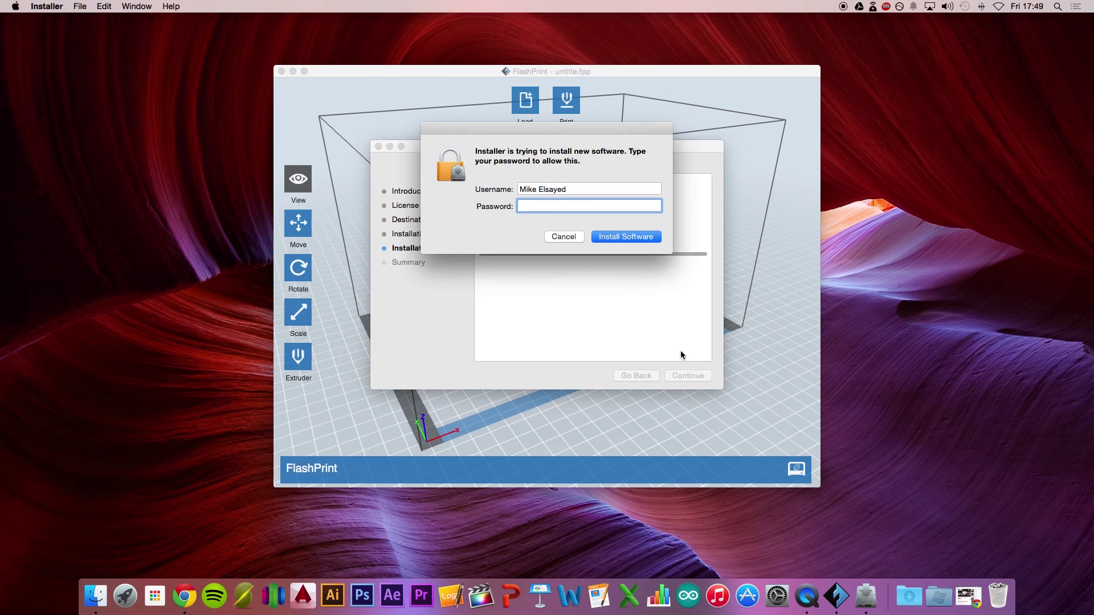
text(••••••••)
key(Return)
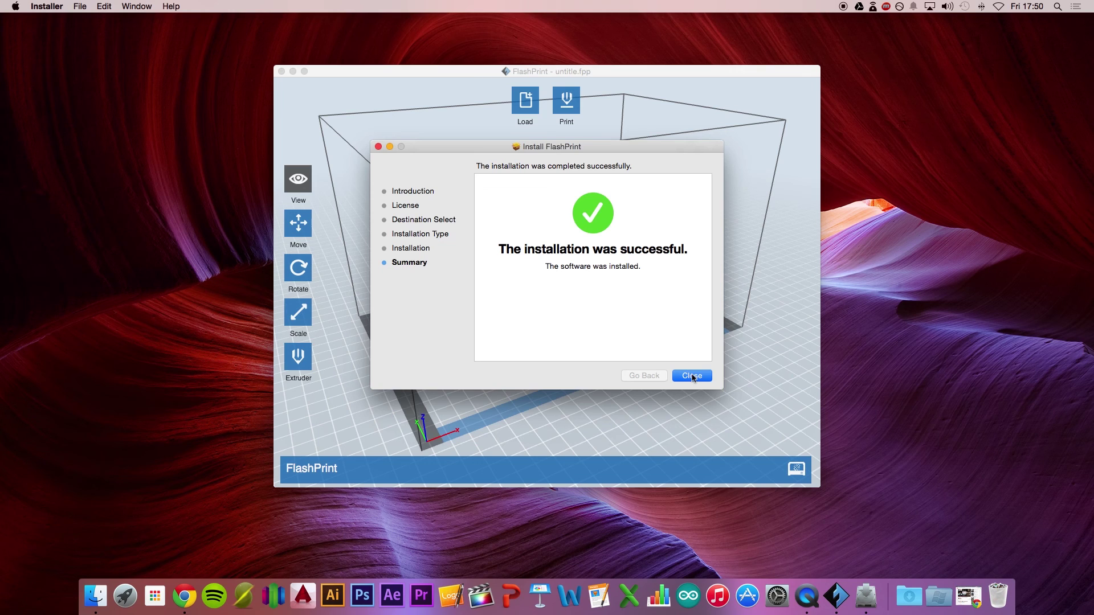
click(692, 376)
Step: Quit FlashPrint and relaunch it from Launchpad
click(87, 6)
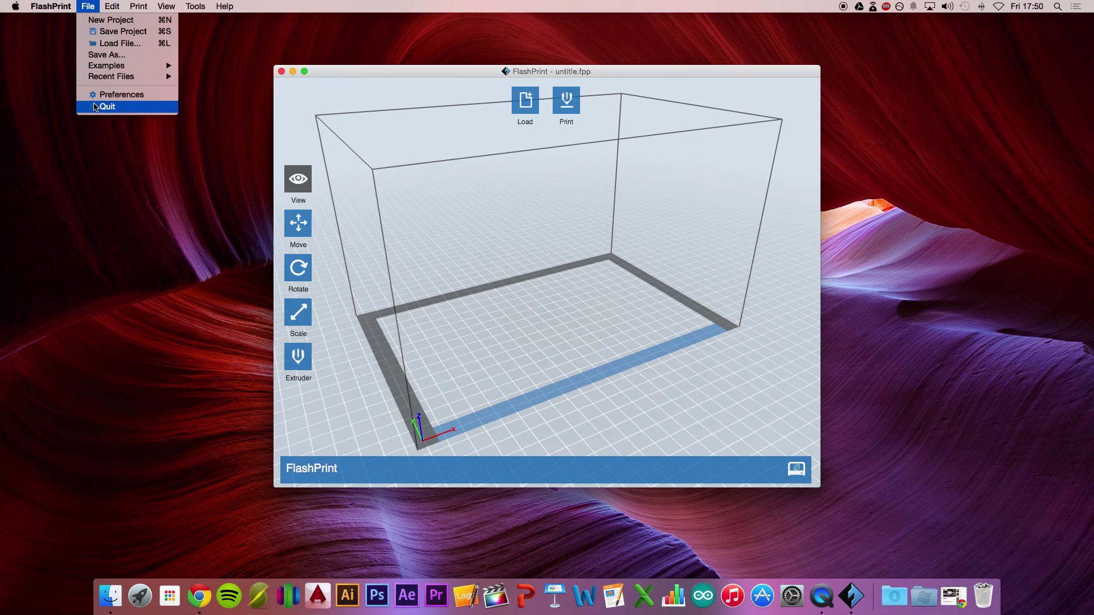
click(106, 107)
click(156, 600)
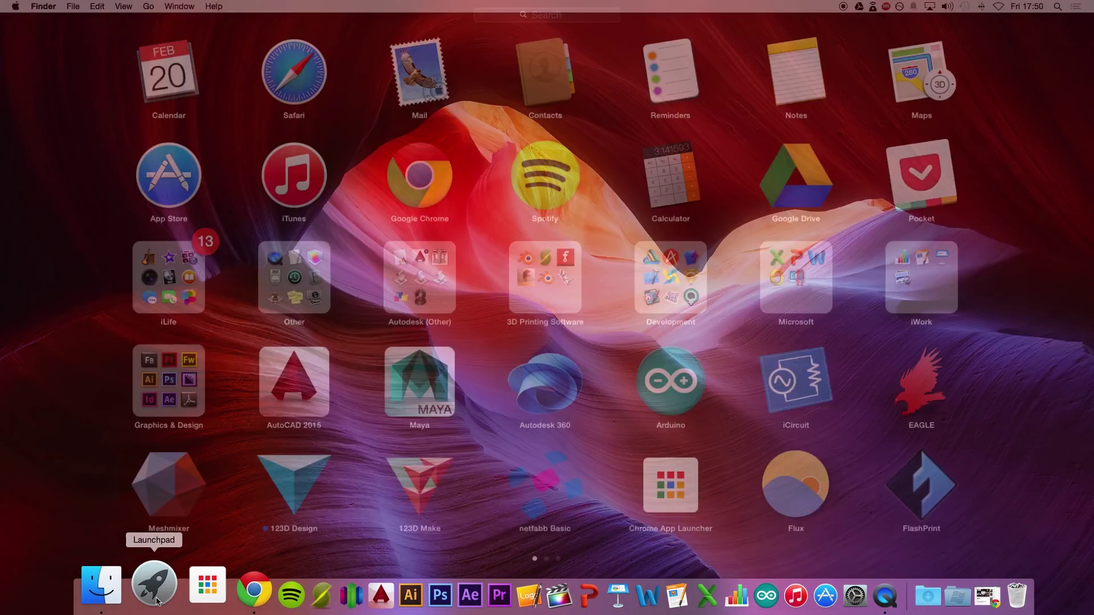
click(919, 484)
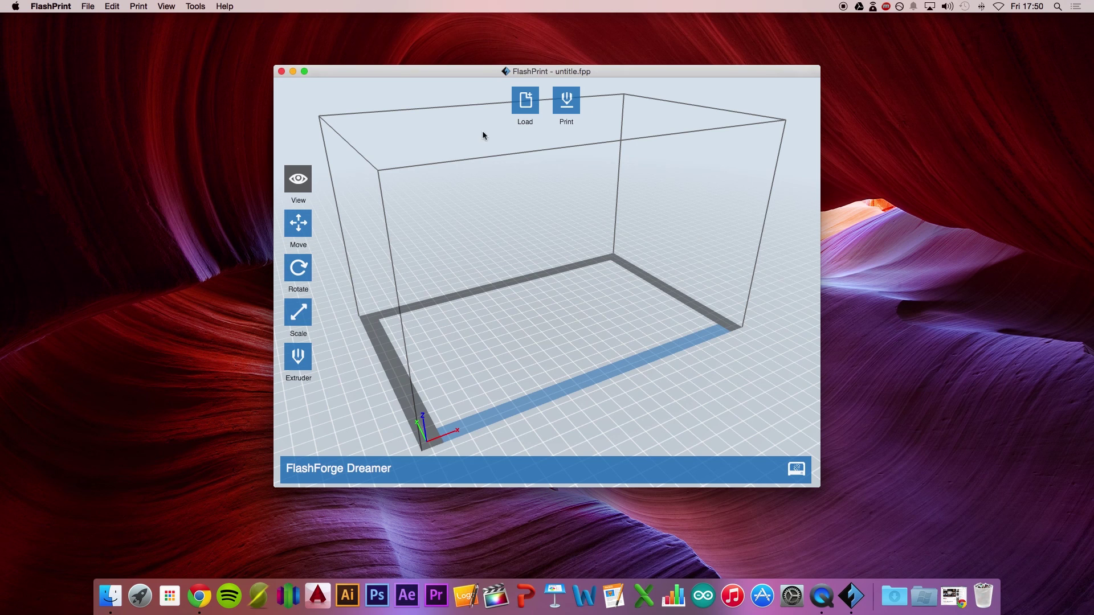
Step: Maximise the FlashPrint window, then return to the Dreamer support page in the browser
drag(442, 71, 445, 63)
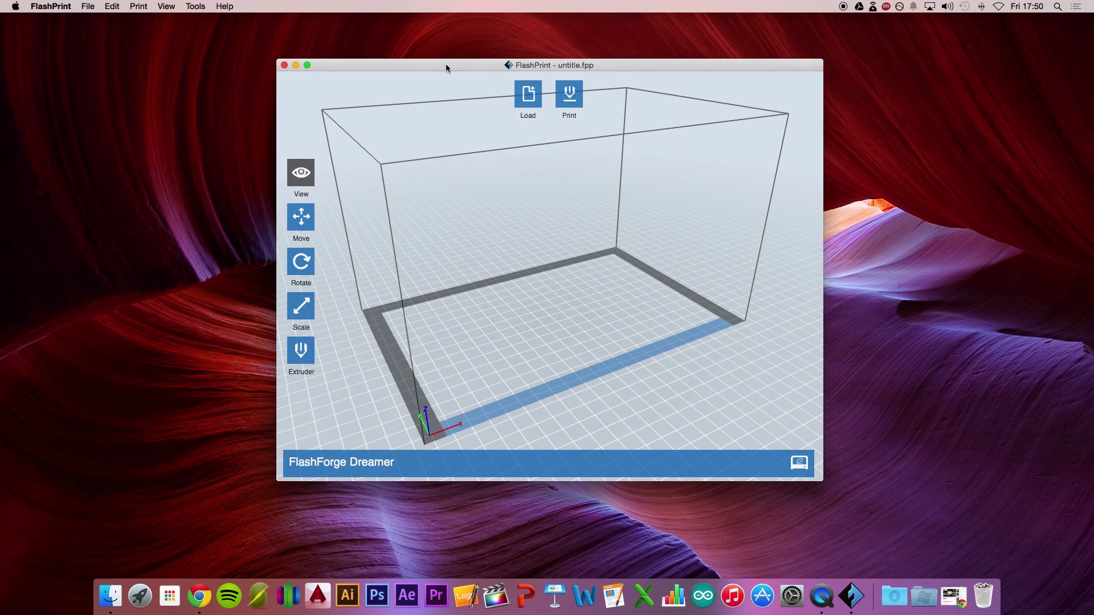
click(307, 66)
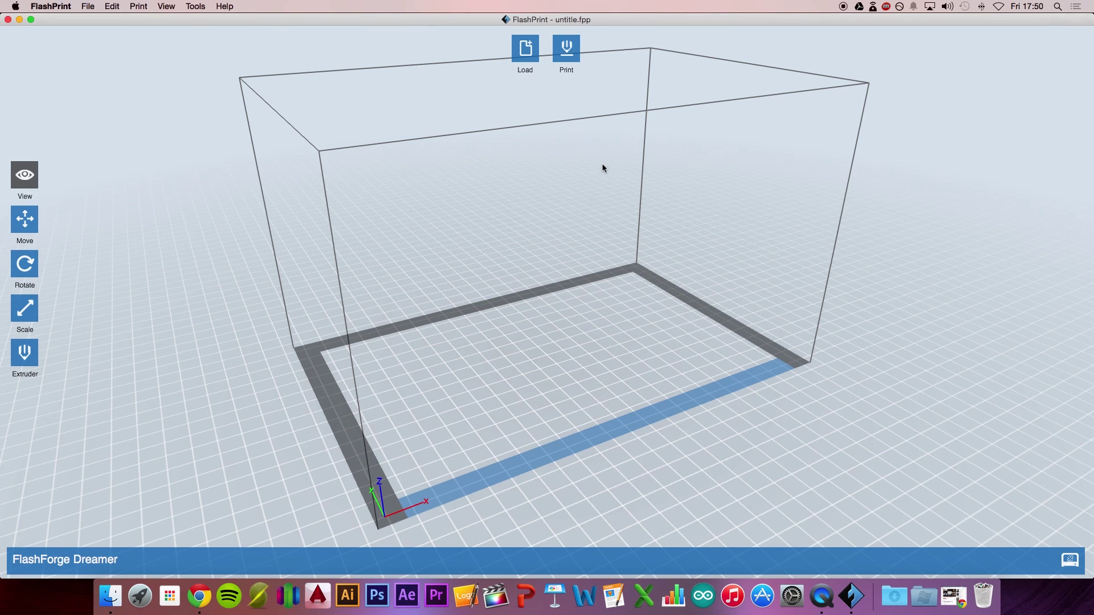
key(ctrl+Right)
key(ctrl+Right)
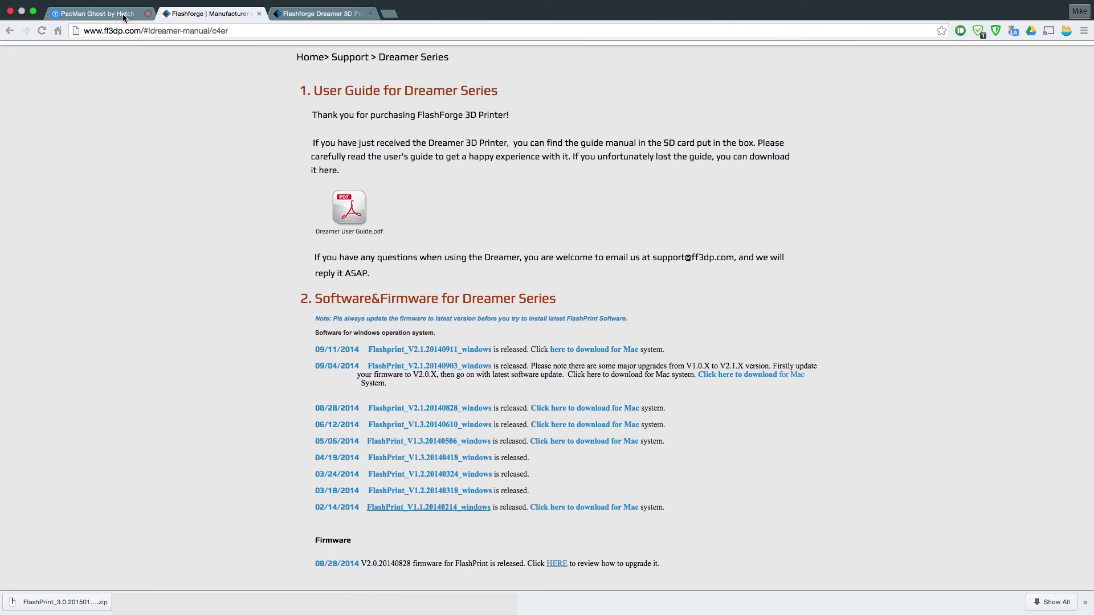
Step: Go to the PacMan Ghost Thingiverse page and jump to its downloadable Thing Files
click(124, 15)
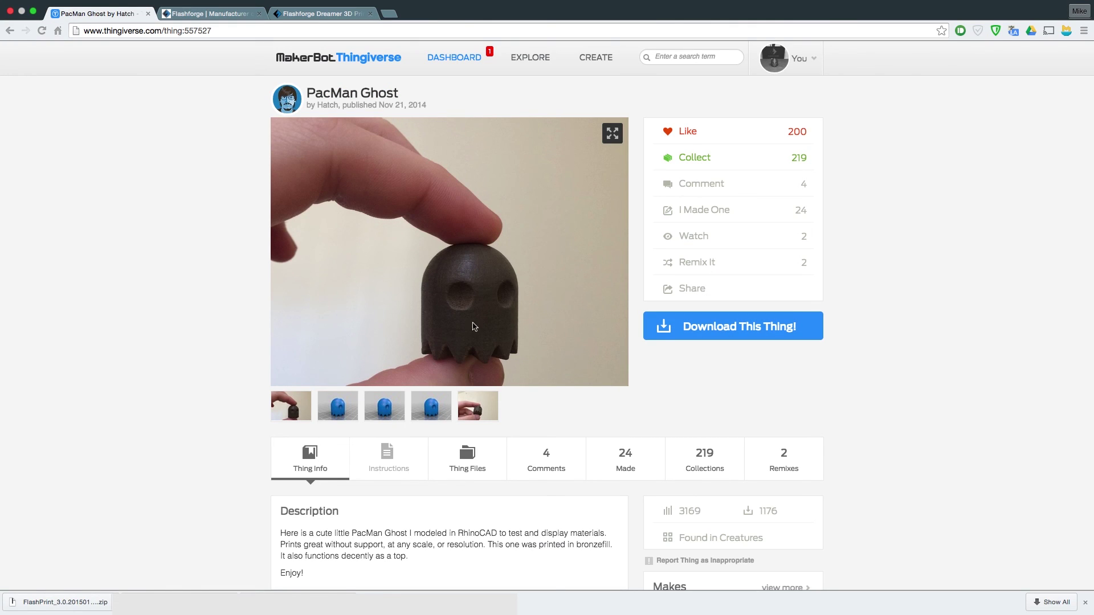
click(739, 331)
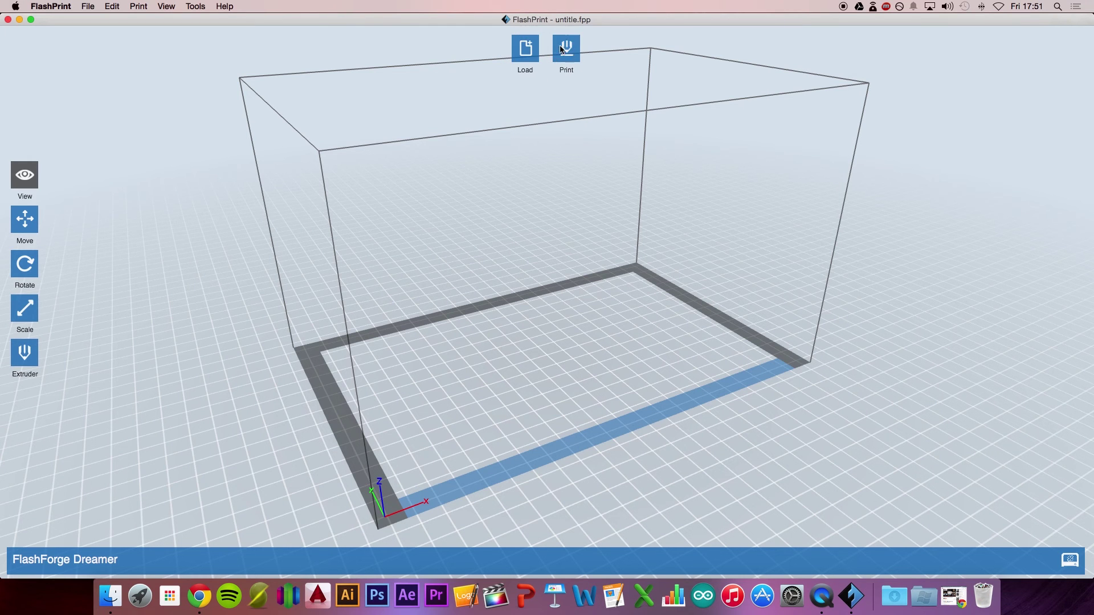
Step: Load PacMan_Ghost from 3D Model Files and accept placing it on the build platform
click(526, 57)
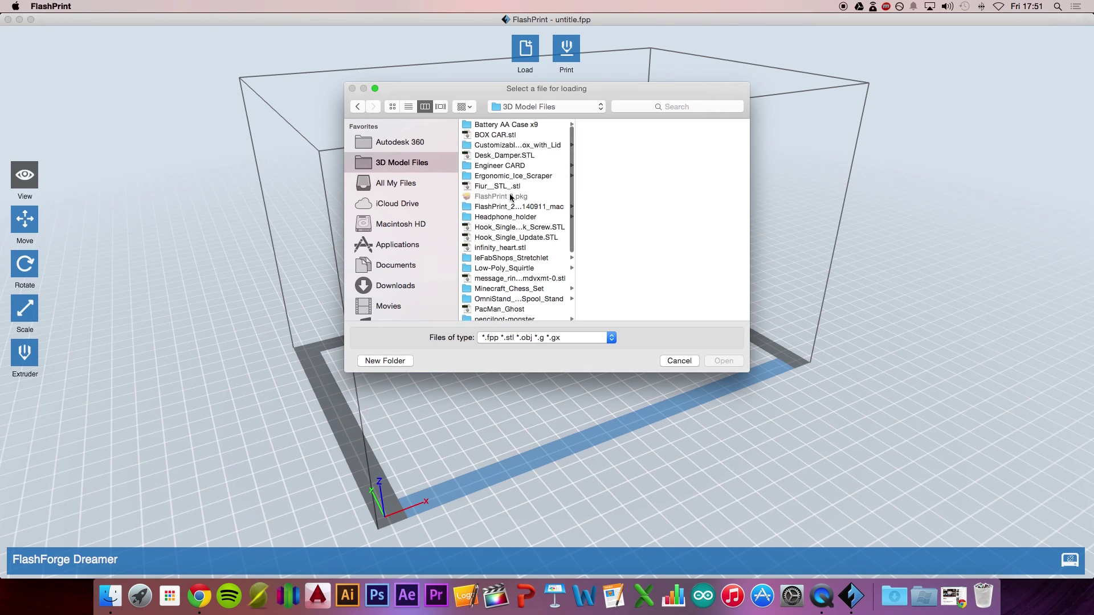
scroll(511, 198, down, 5)
click(508, 236)
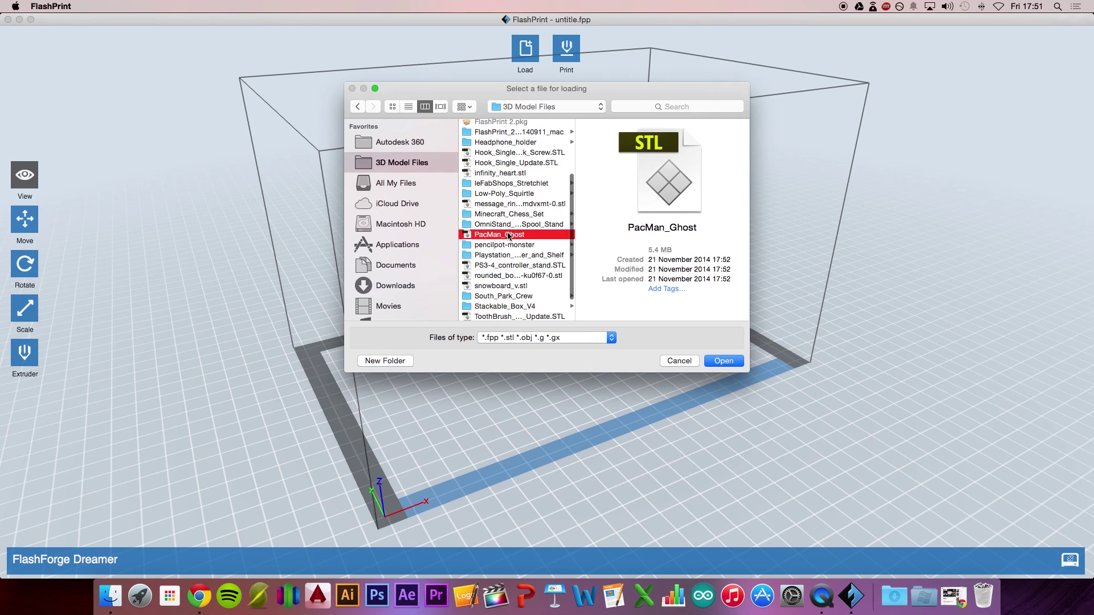
click(739, 365)
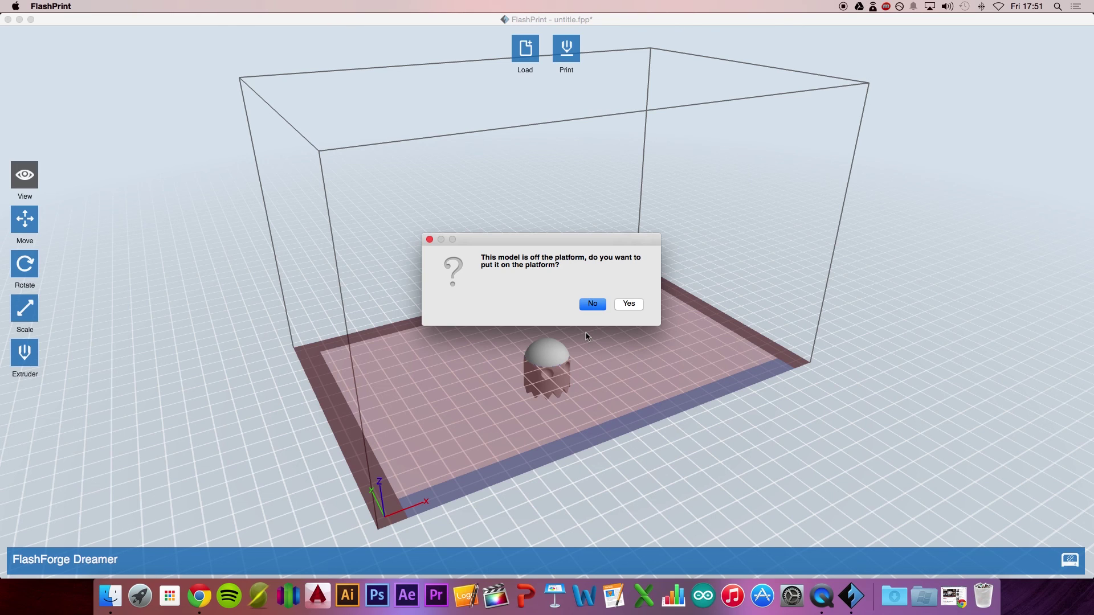
click(629, 304)
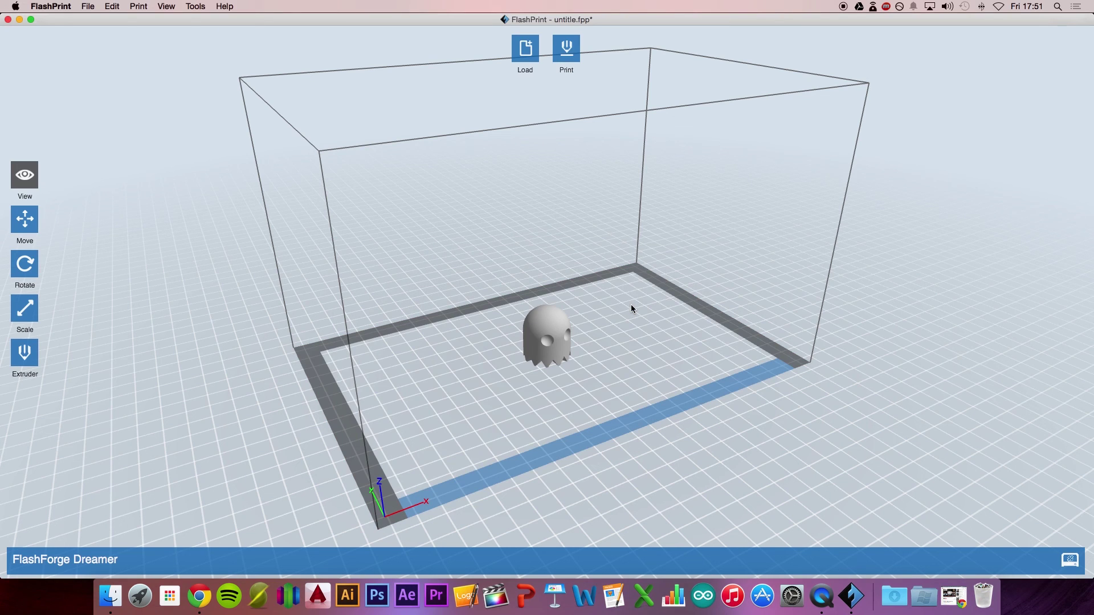
click(21, 222)
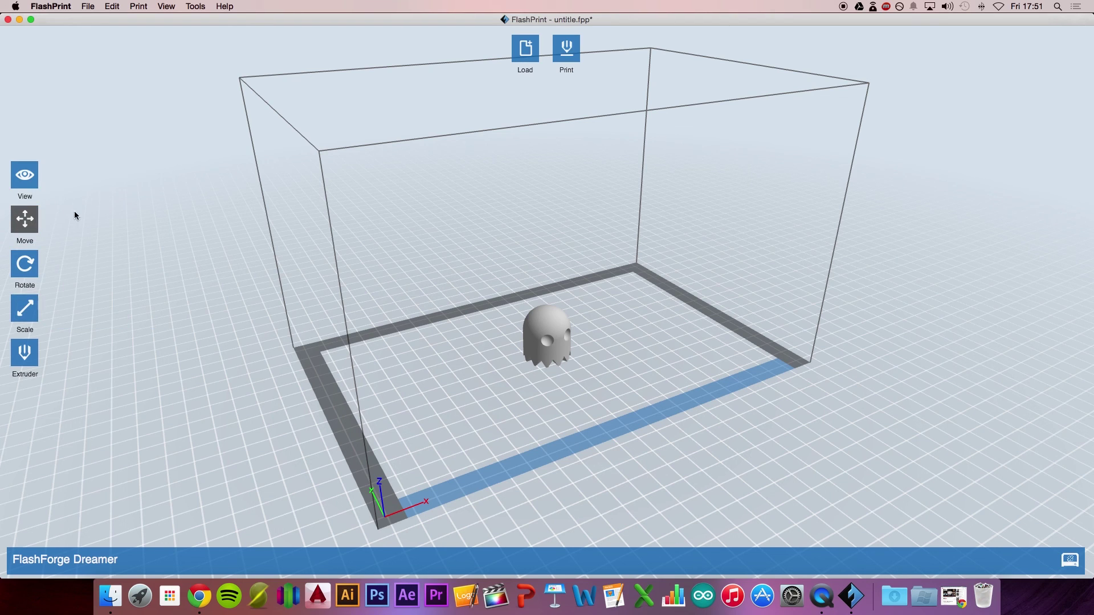
Step: Load a second PacMan_Ghost copy, dismiss the prompt, and open the new ghost's Set Position dialog
click(525, 59)
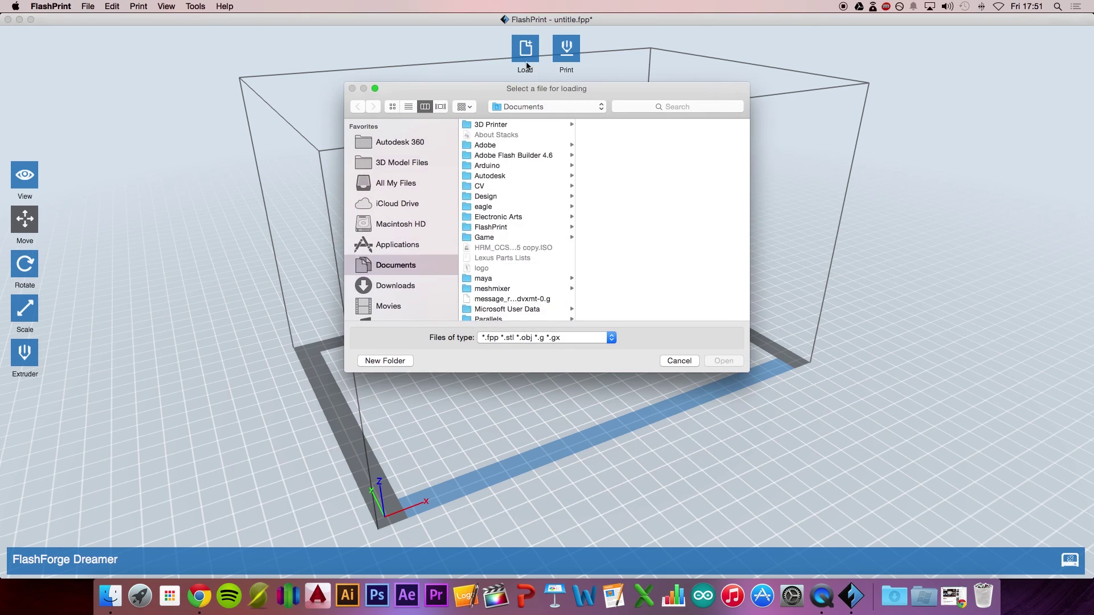
click(402, 163)
scroll(517, 257, down, 4)
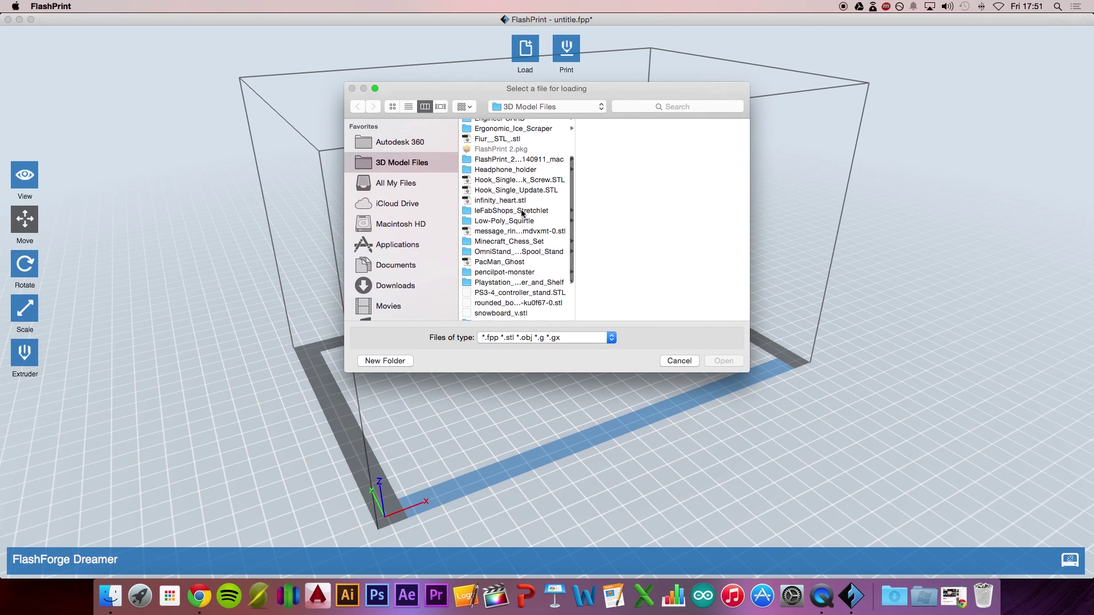
click(516, 260)
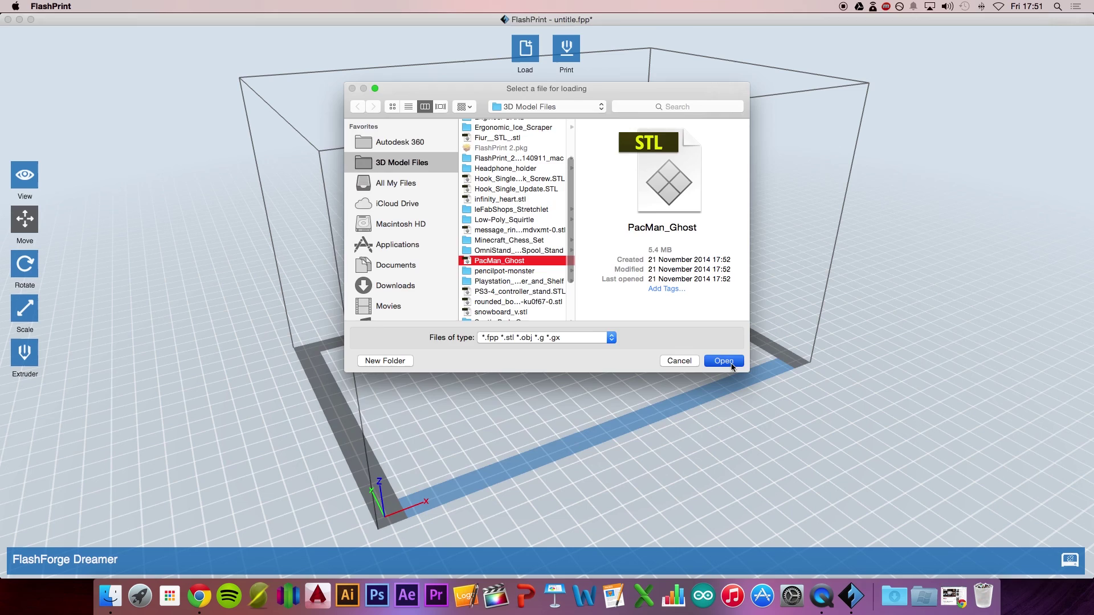
click(732, 364)
click(621, 303)
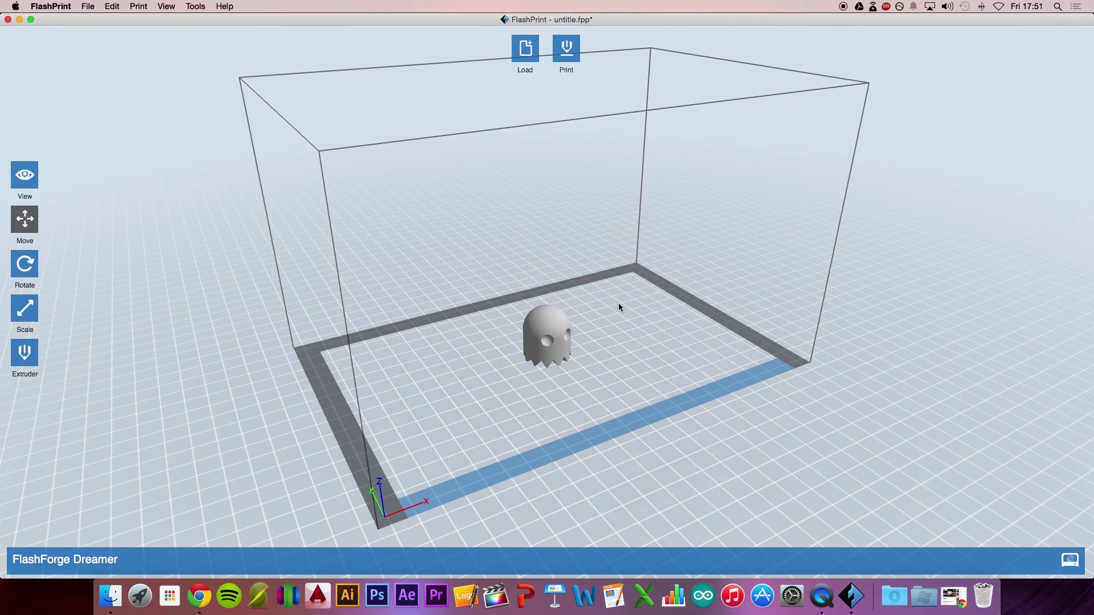
click(559, 331)
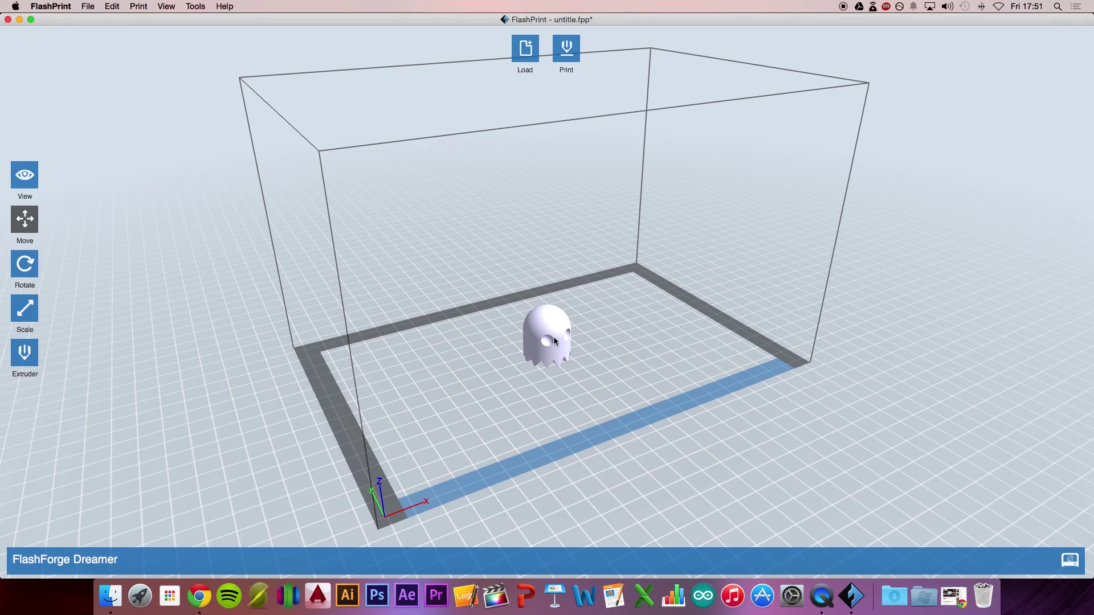
click(25, 221)
Step: Move the second ghost to X -36.00mm and Y 0.00mm in the Set Position panel
click(25, 221)
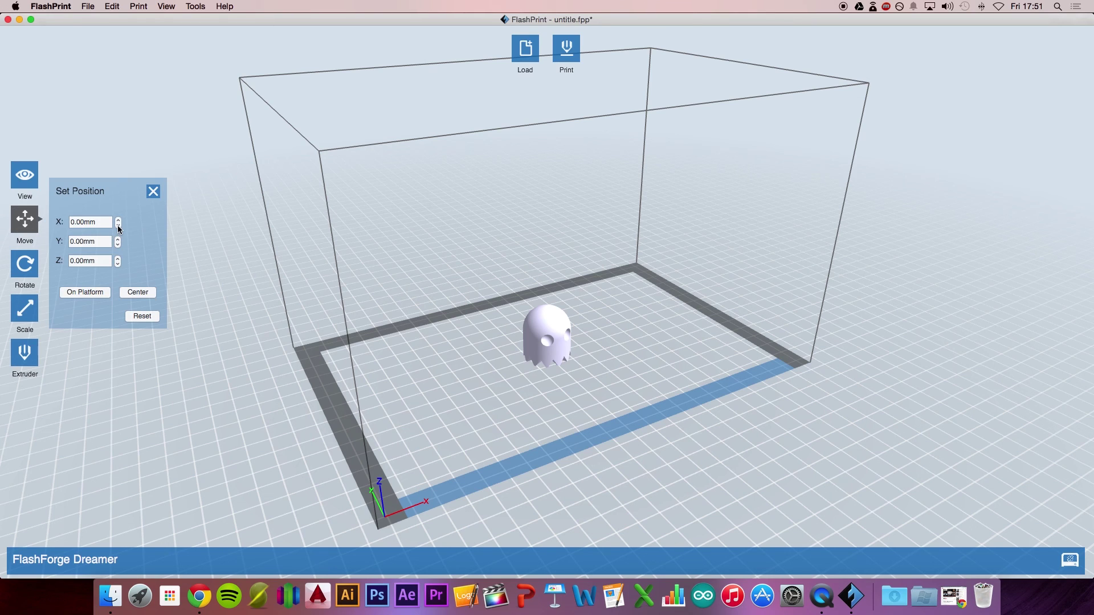
click(118, 227)
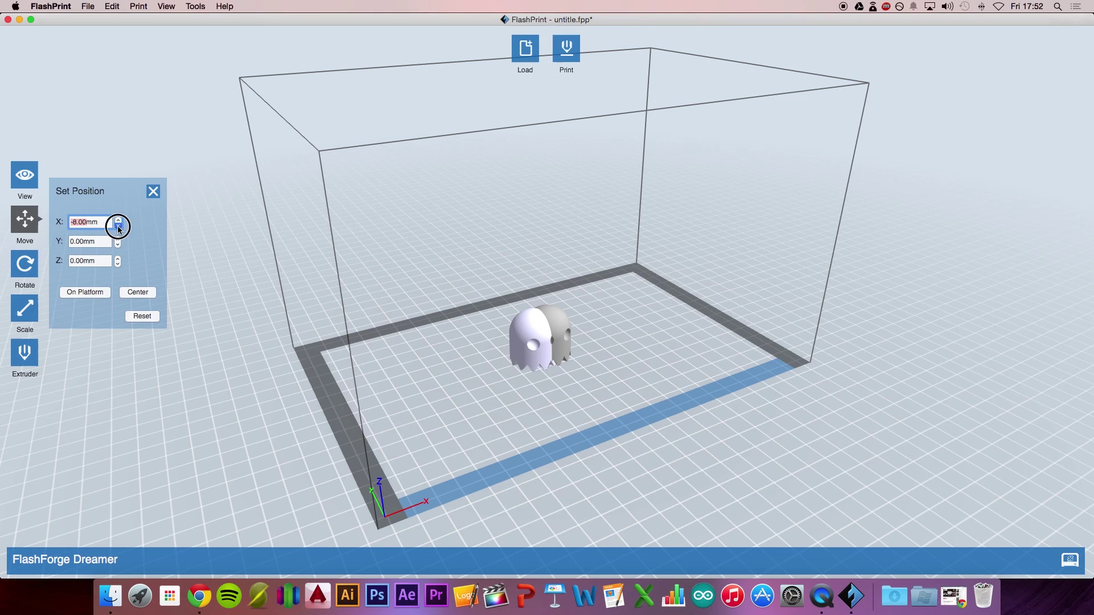
click(118, 228)
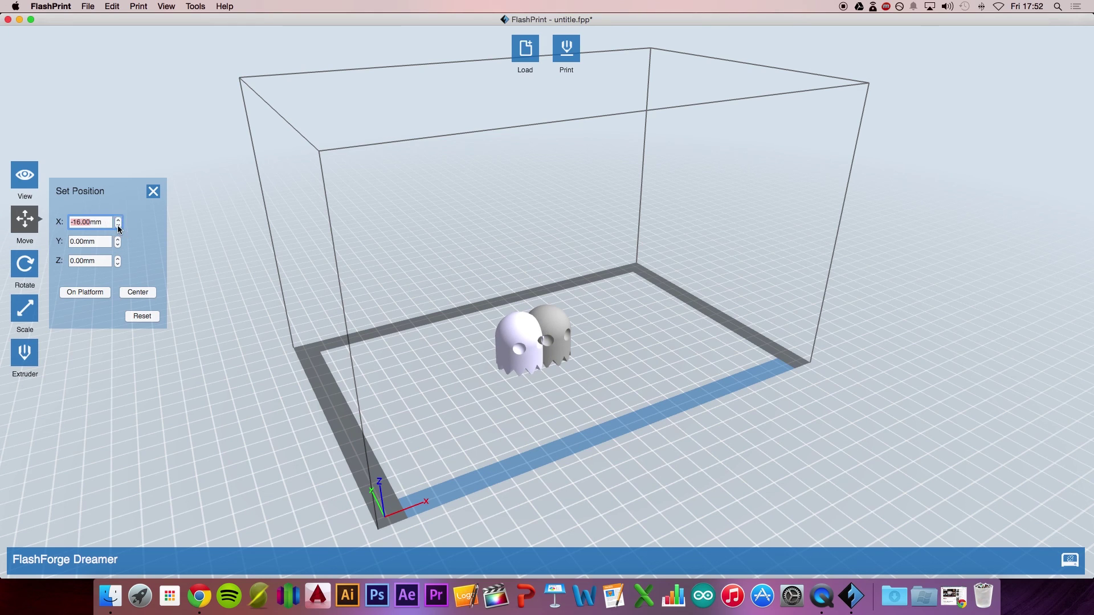
click(118, 228)
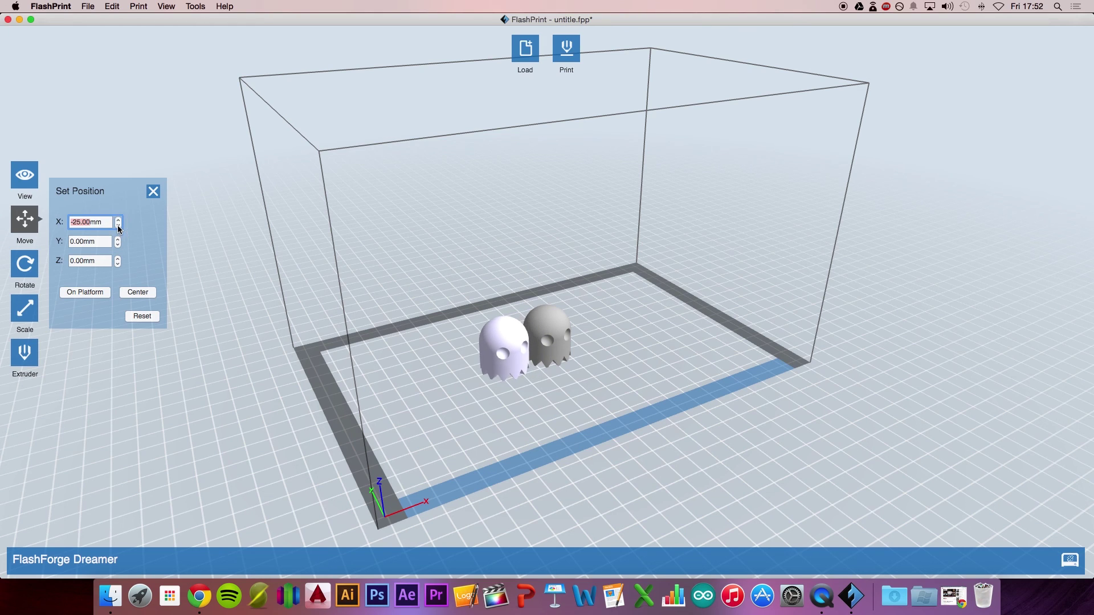
click(117, 226)
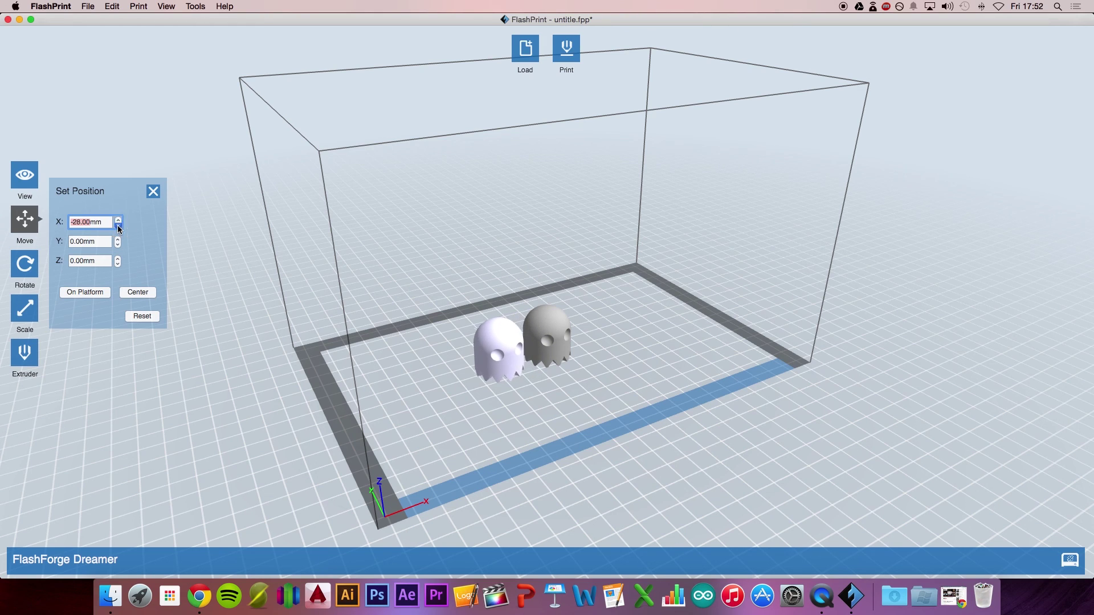
click(86, 241)
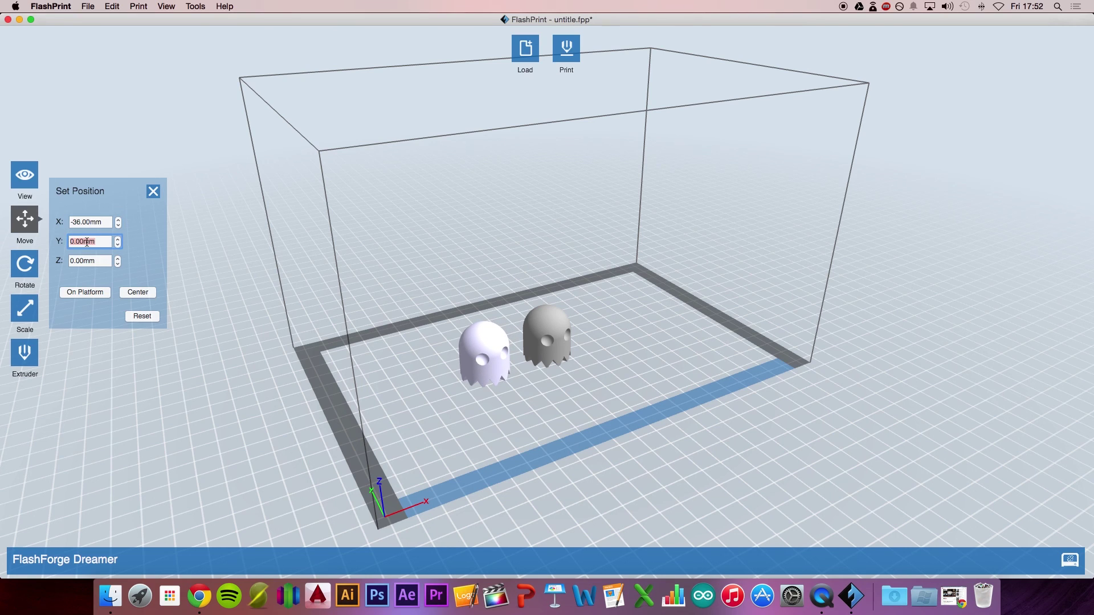
text(1)
key(Return)
text(0)
key(Return)
Step: Rotate the left ghost 90° three times about Y, then three times about X until upright
click(35, 273)
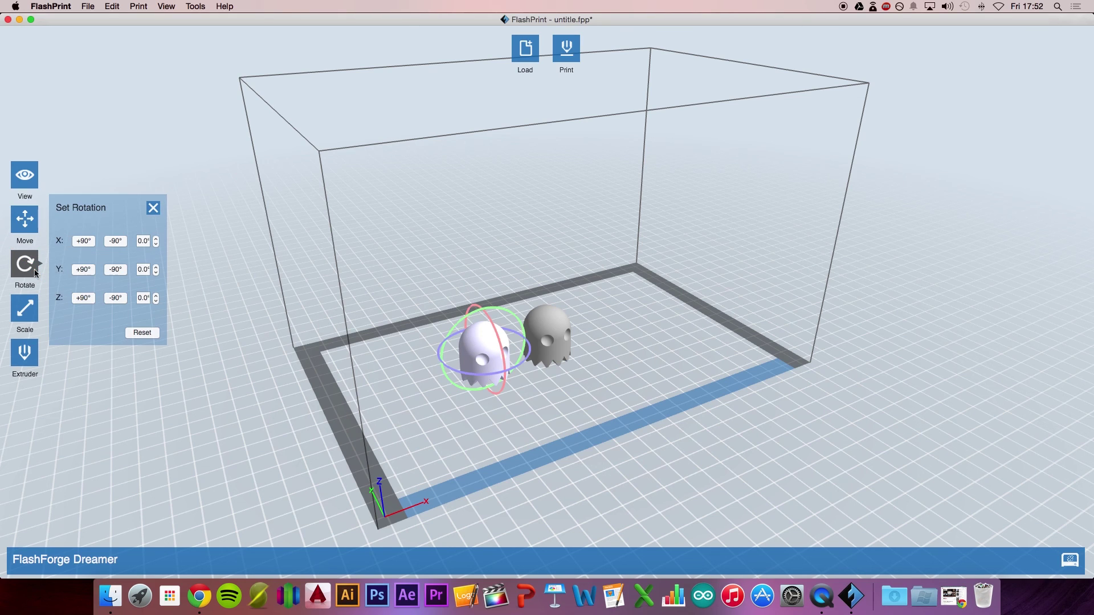
click(82, 270)
click(83, 270)
click(82, 270)
click(84, 241)
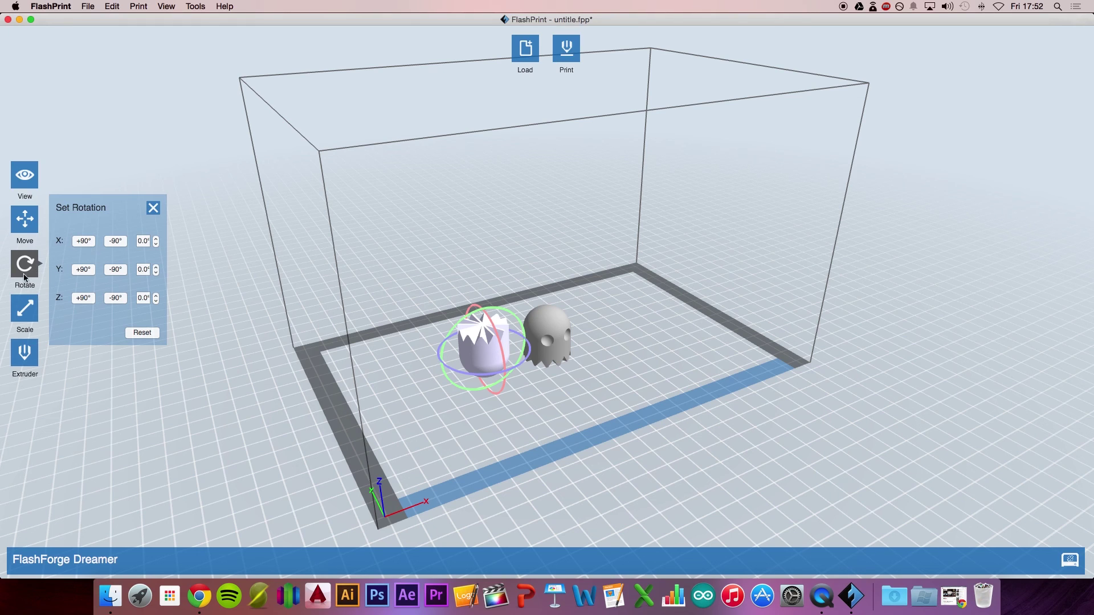
click(85, 242)
click(86, 241)
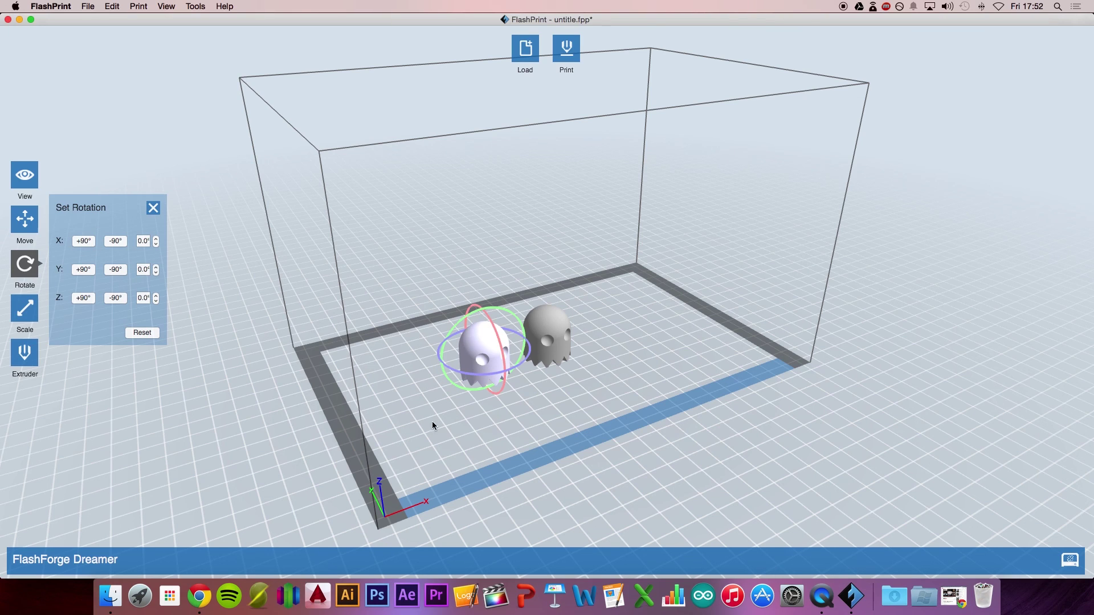
Step: Briefly enlarge the left ghost via the X percentage, then restore it to 100% (25.00 × 25.00 × 28.50mm)
click(14, 317)
click(26, 314)
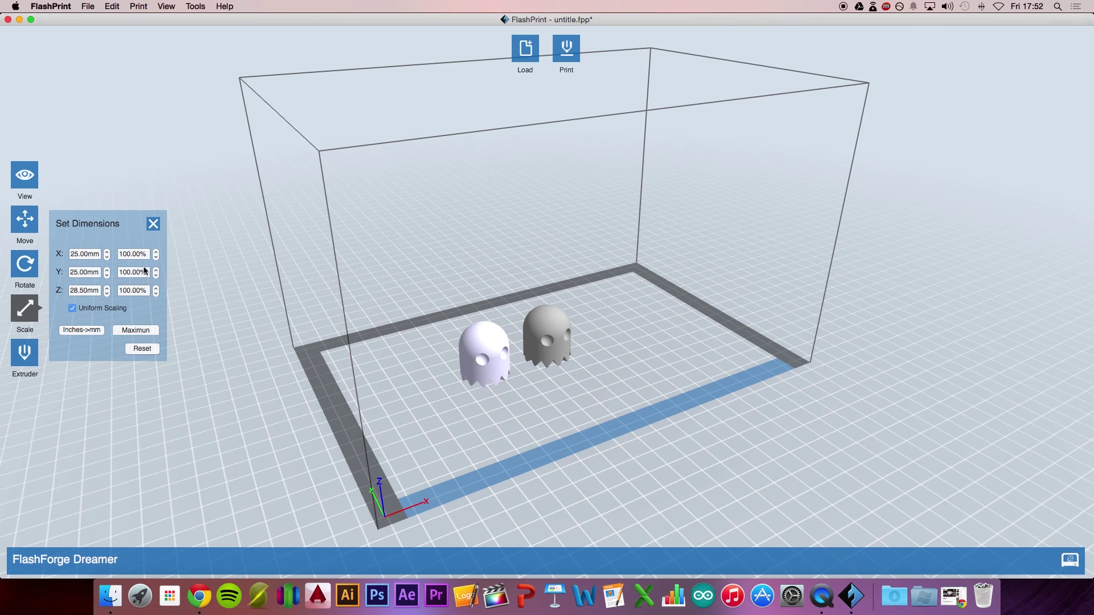
drag(142, 255, 133, 255)
double_click(133, 255)
text(160)
key(Return)
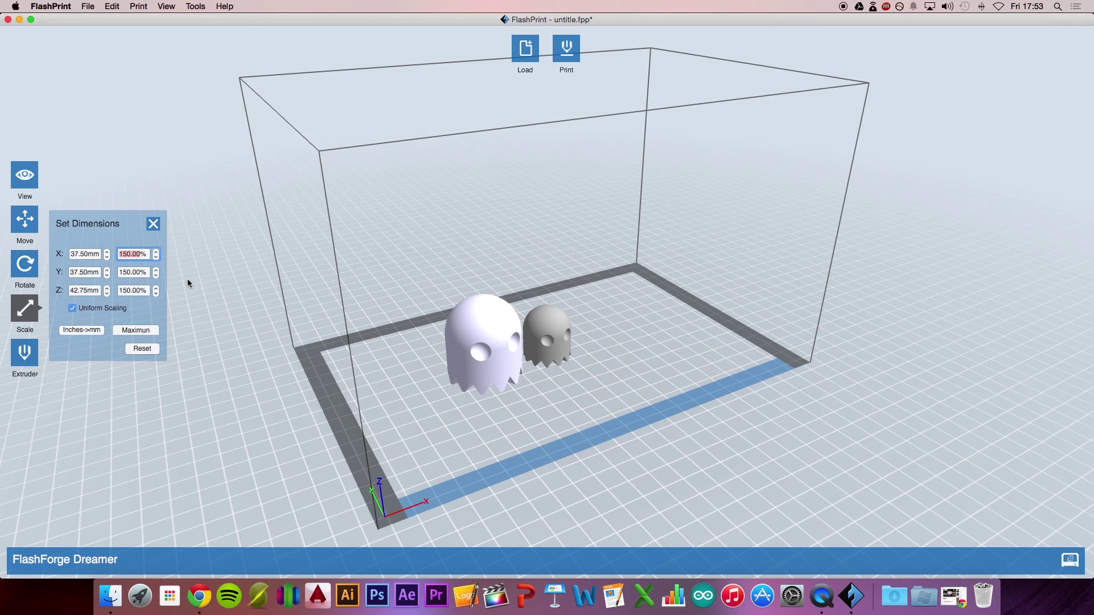
text(100)
key(Return)
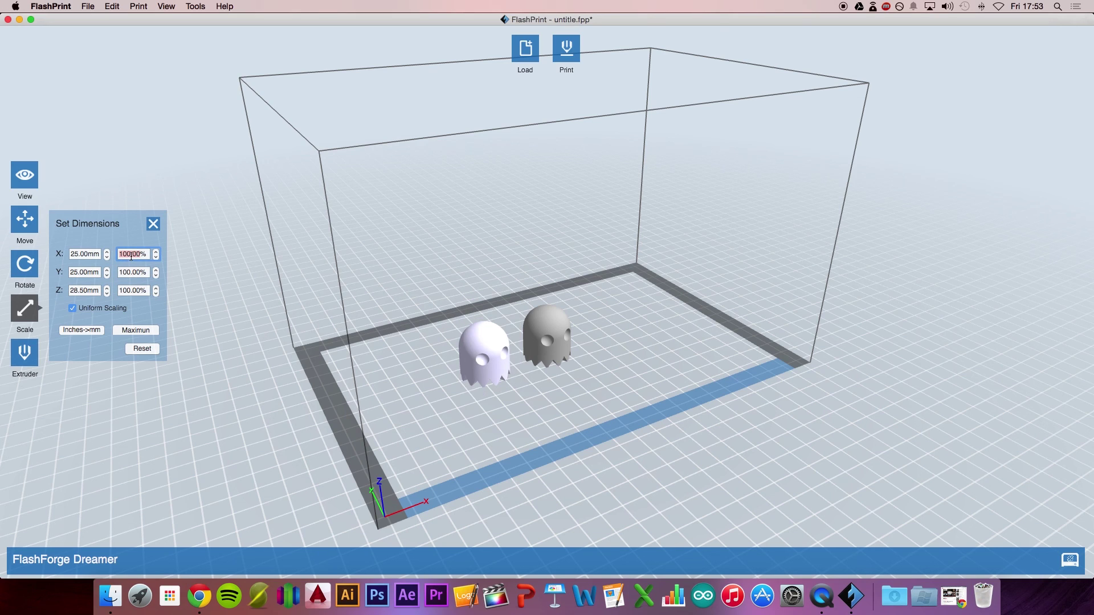
Step: Assign both the right and left ghosts to the left extruder, then close the Set Extruder panel
click(24, 353)
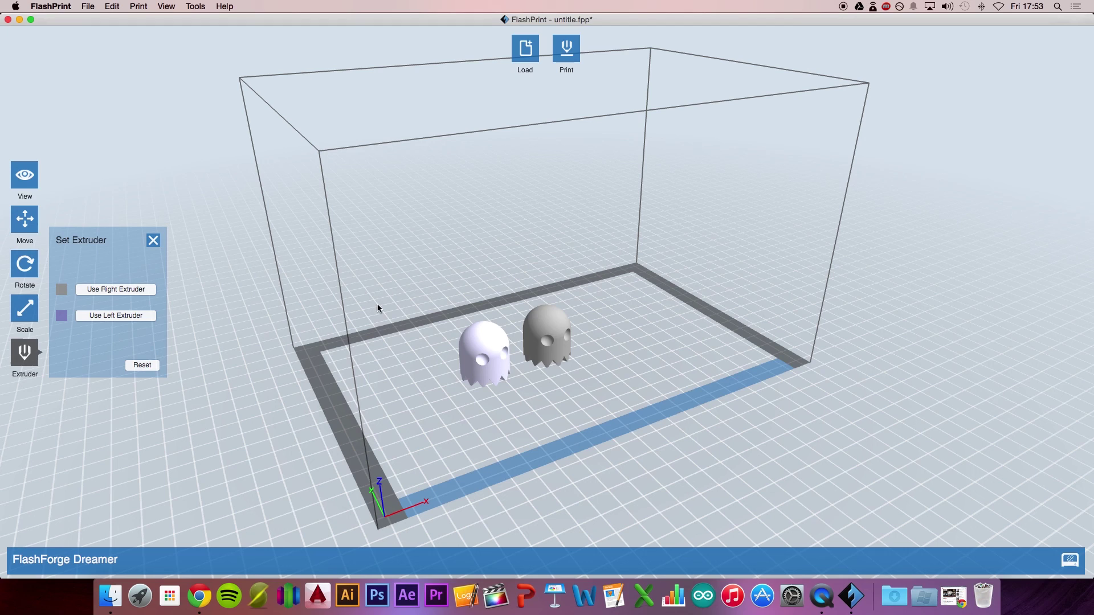
click(545, 353)
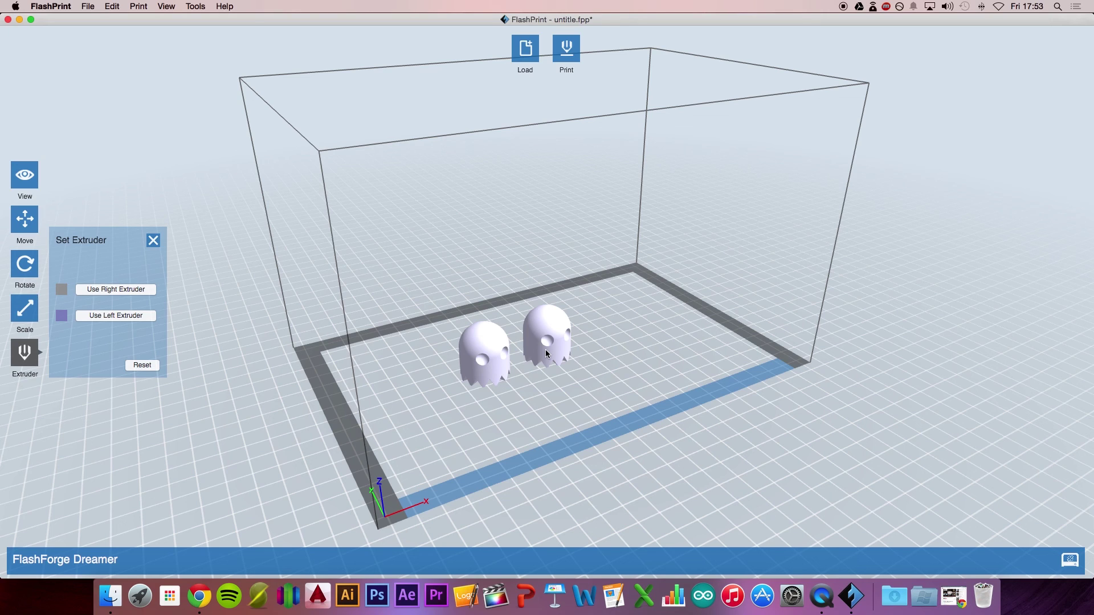
click(535, 395)
click(556, 344)
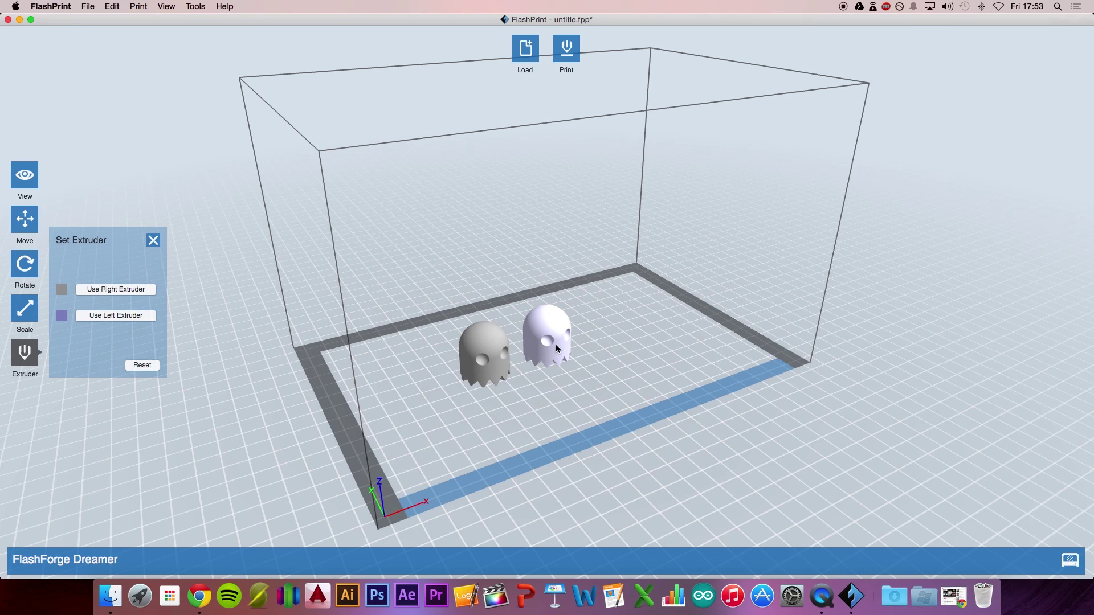
click(142, 316)
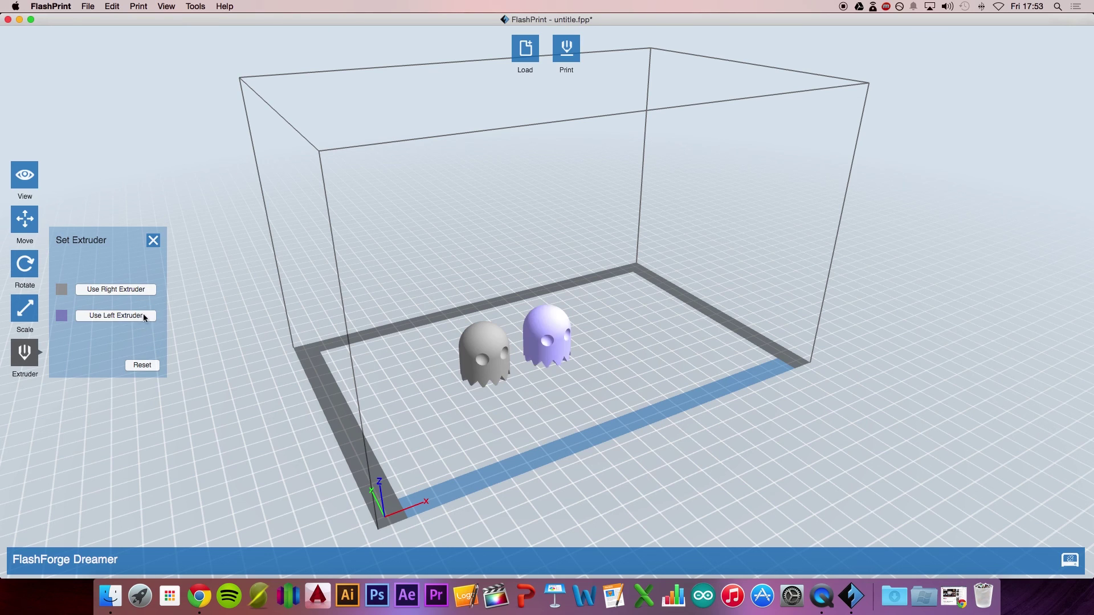
click(464, 351)
click(93, 317)
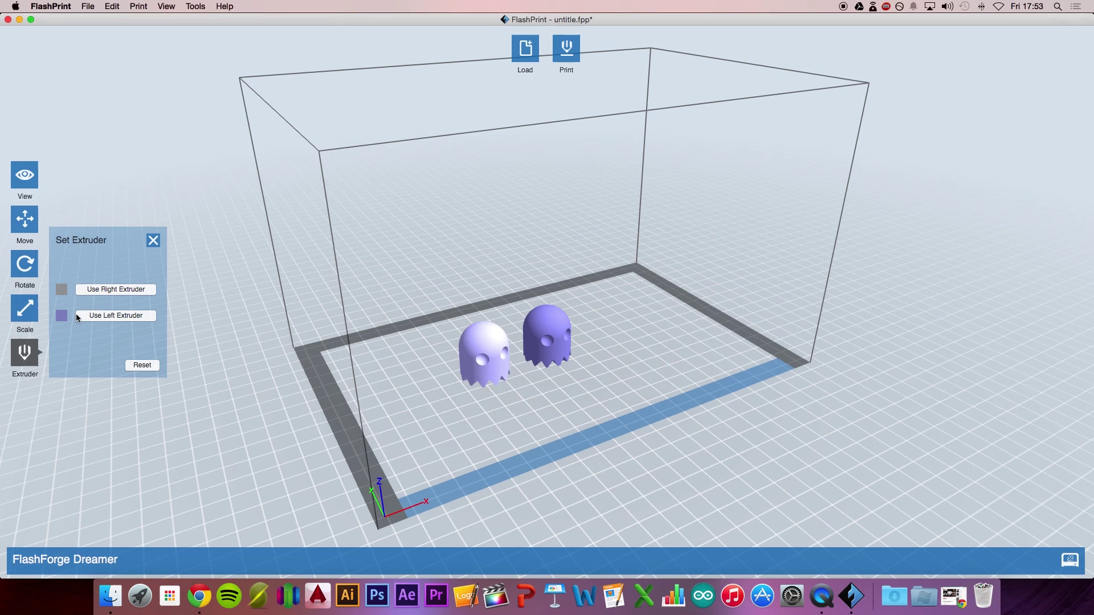
click(383, 397)
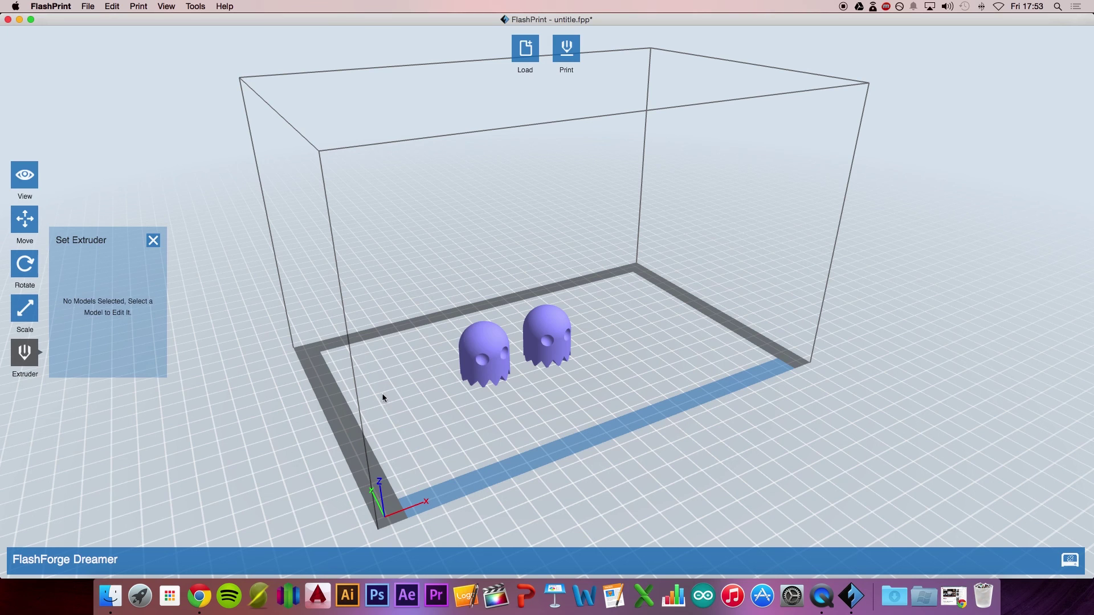
click(153, 240)
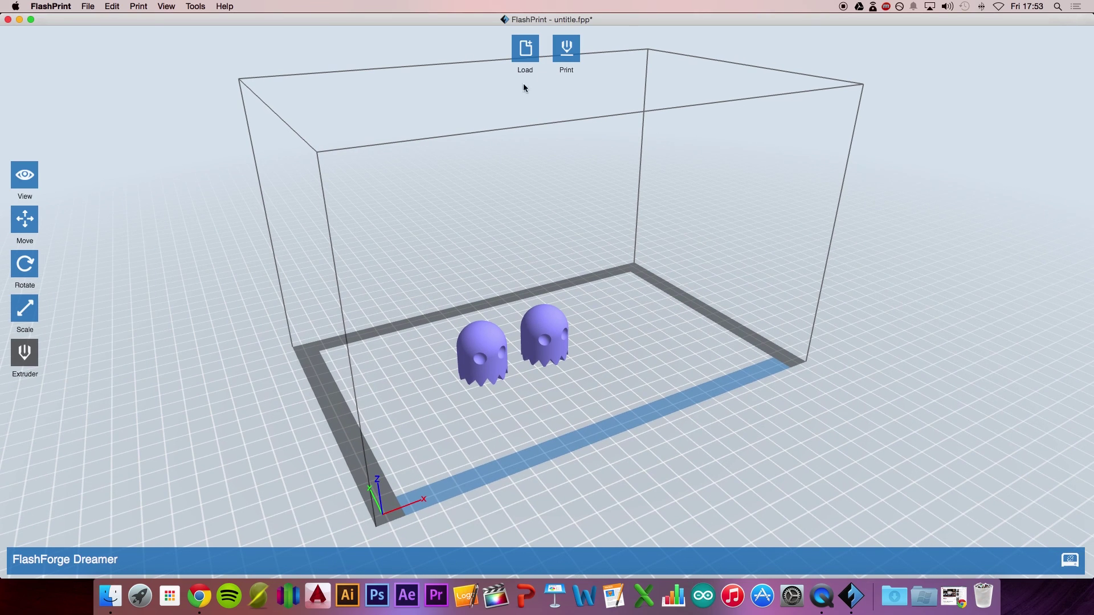
Step: In the slice settings, set left material to PLA and Low (Faster) resolution, expanding More Options
click(567, 57)
click(578, 46)
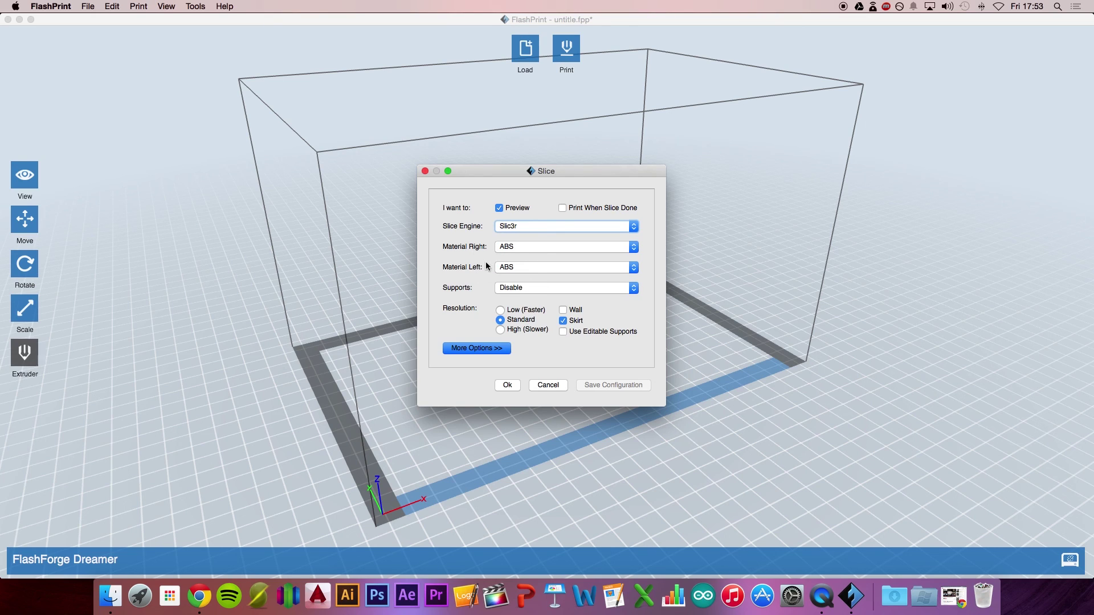
click(541, 268)
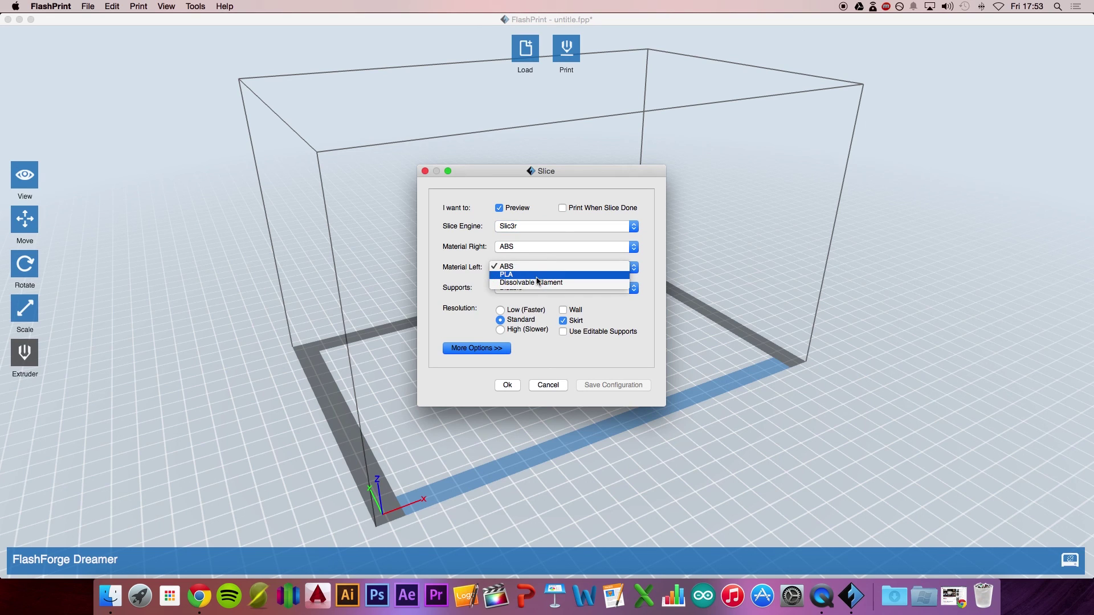
click(535, 276)
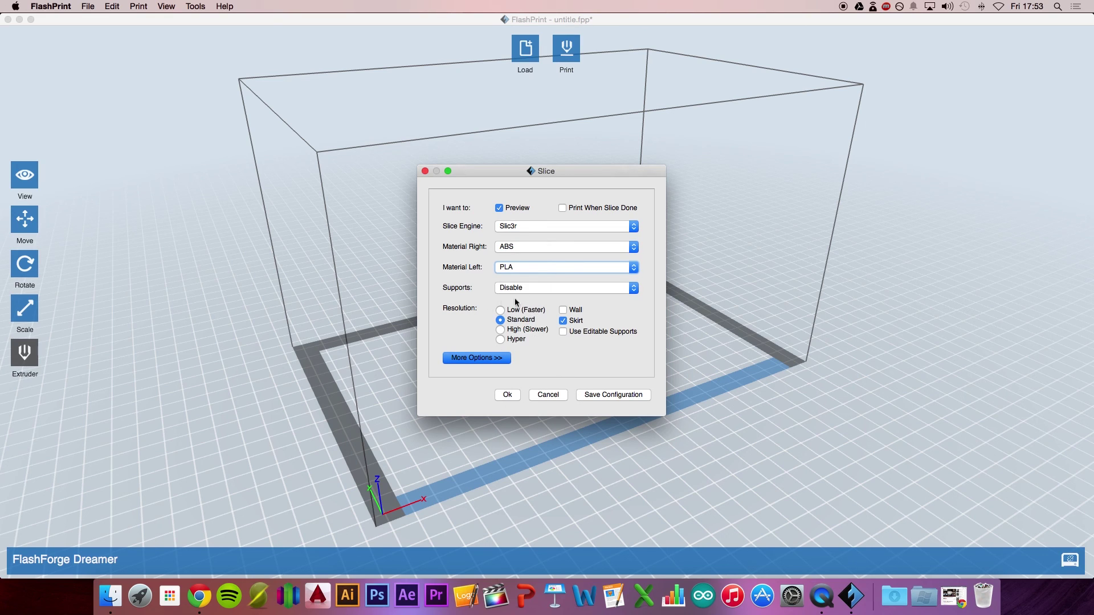
click(501, 310)
click(495, 357)
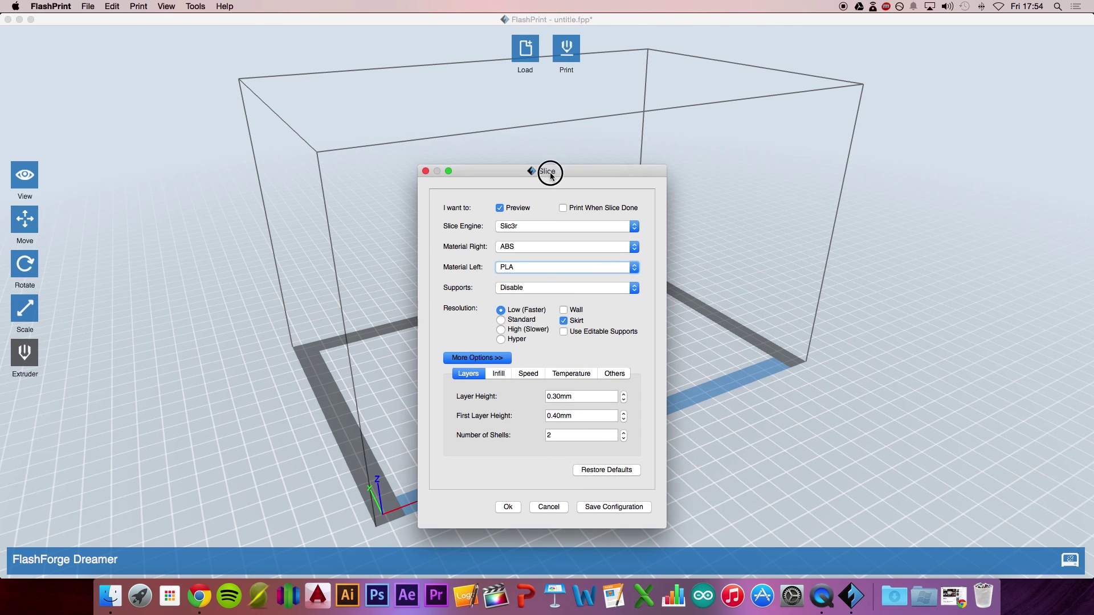
Step: Lower the first layer height to 0.30mm and bring up the Infill settings (15%, Line)
drag(549, 171, 817, 126)
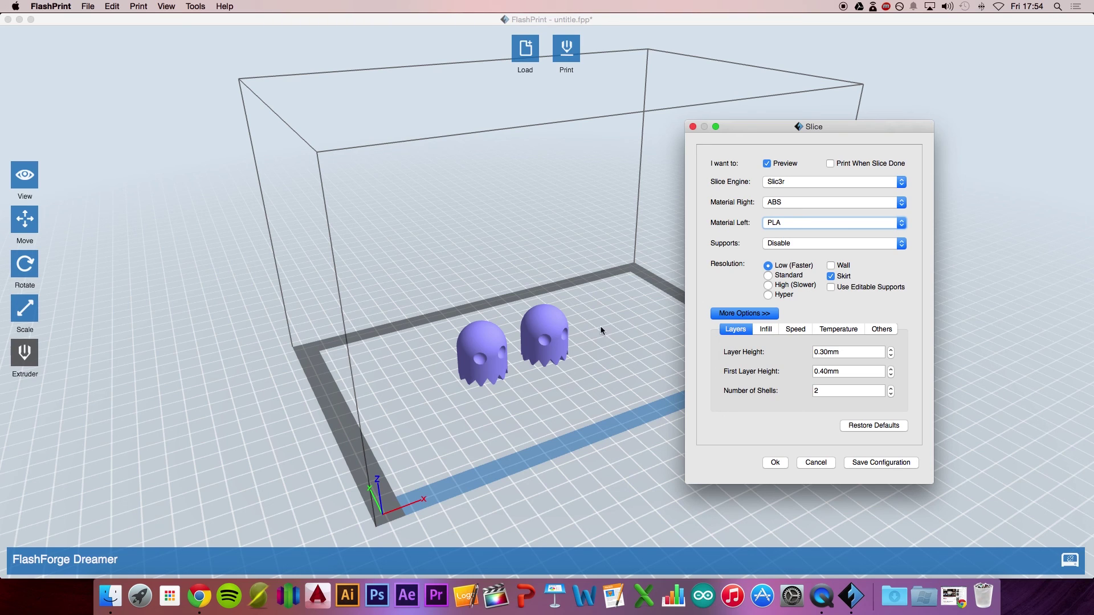
drag(769, 128, 730, 119)
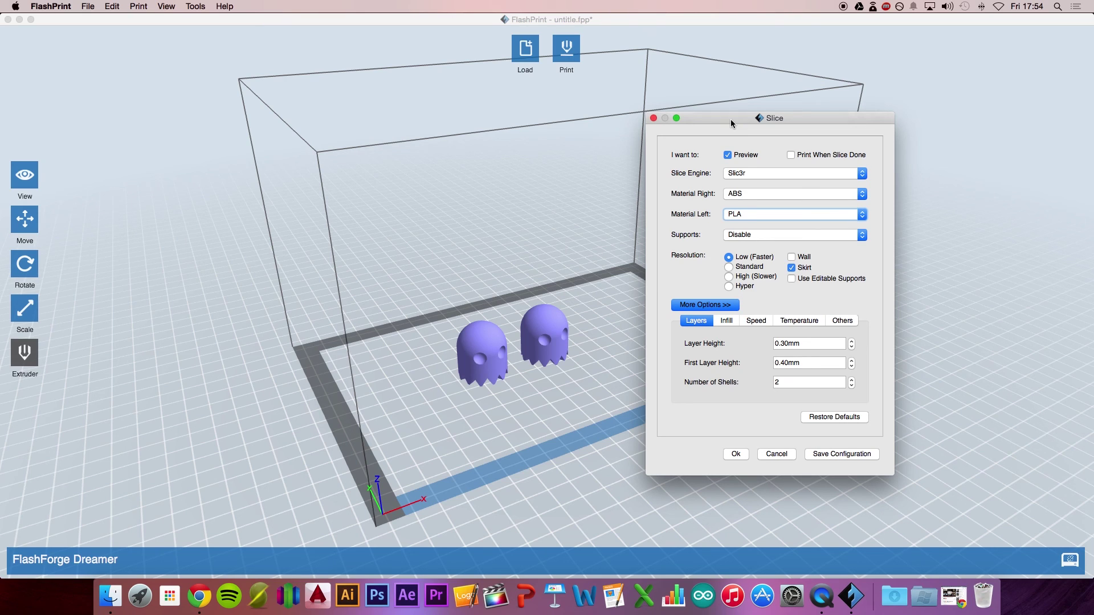
drag(731, 119, 574, 95)
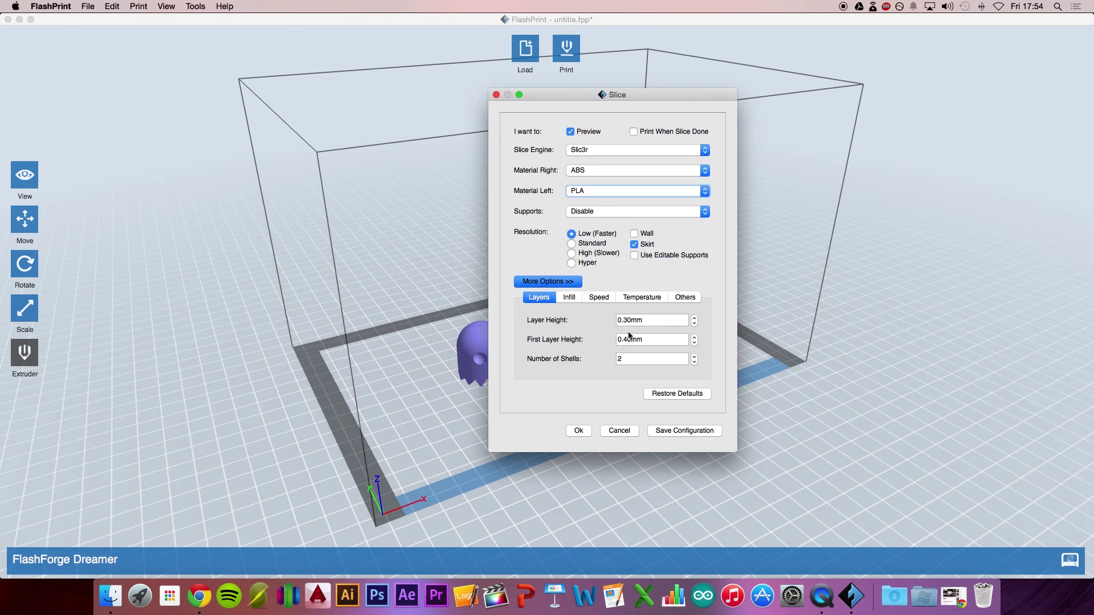
click(694, 345)
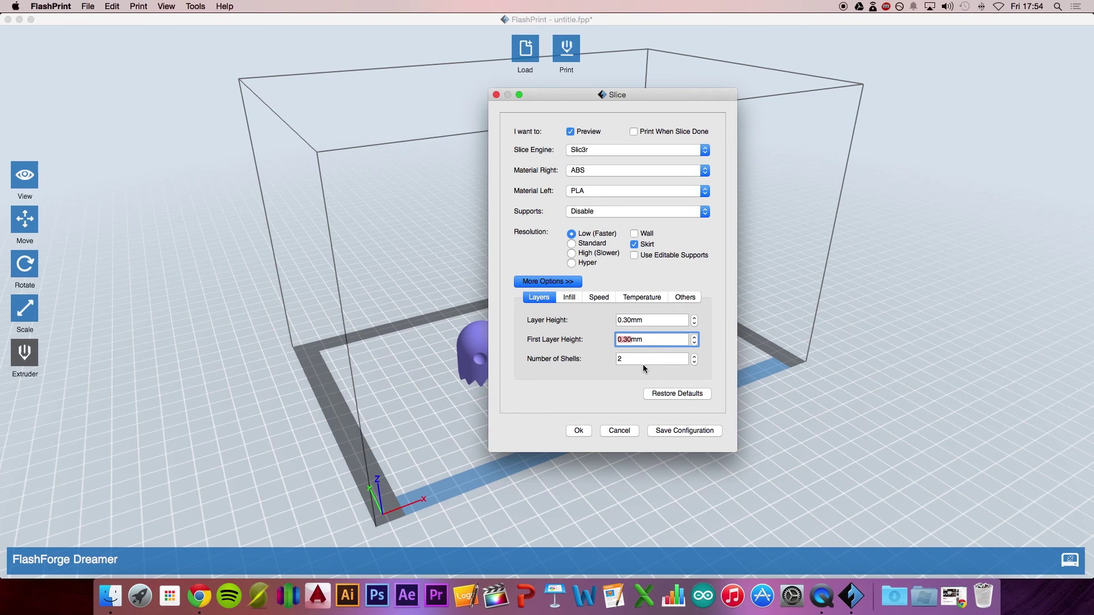
click(573, 299)
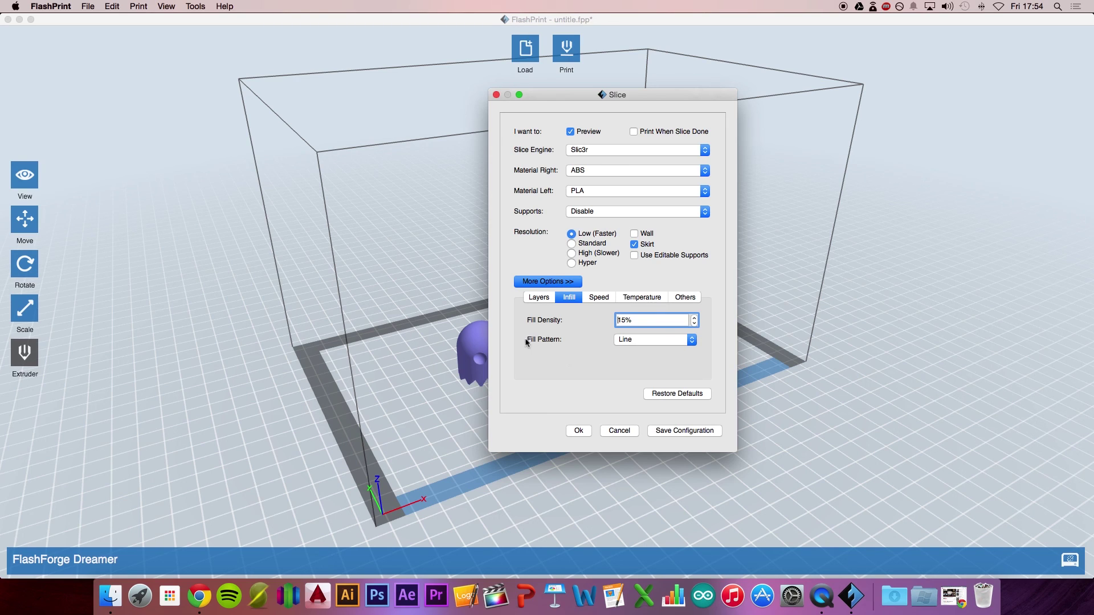
Step: Keep the Line fill pattern, check the Speed settings, and bring up the Temperature settings
click(653, 342)
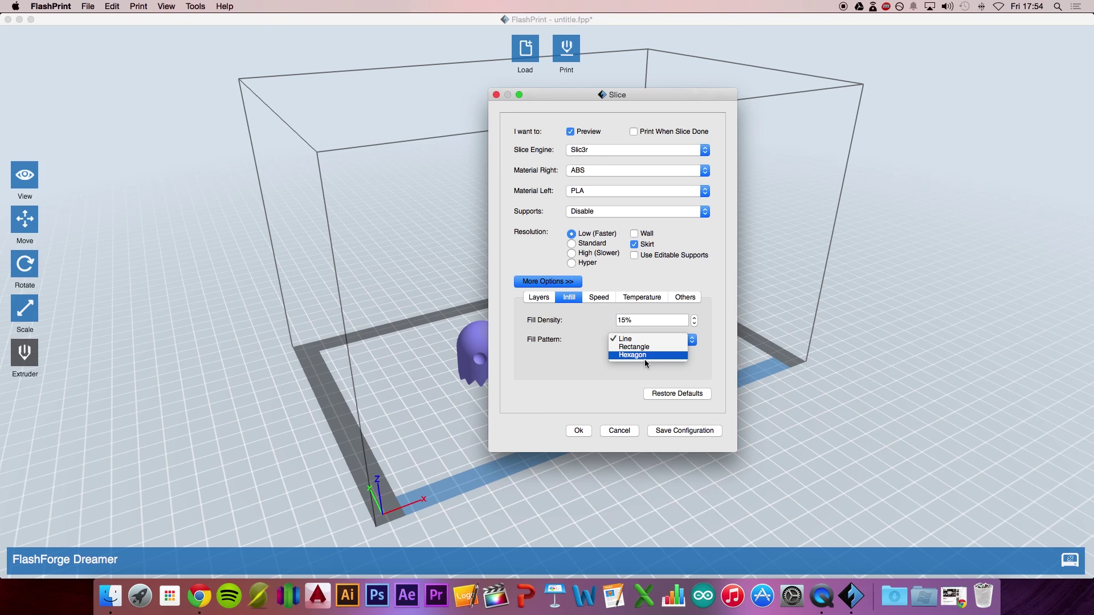
click(716, 356)
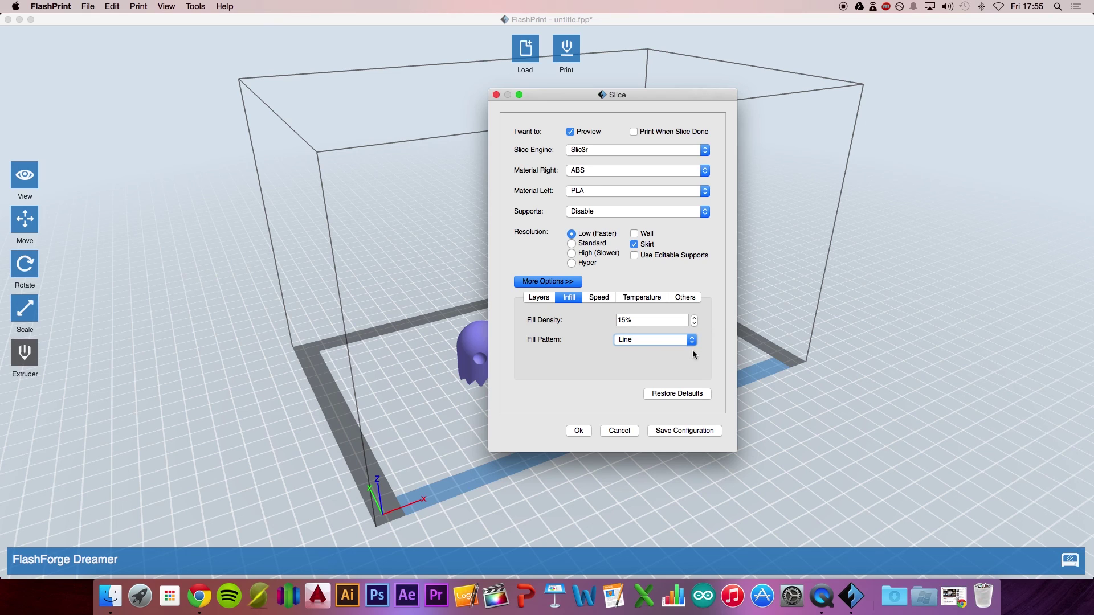
click(610, 302)
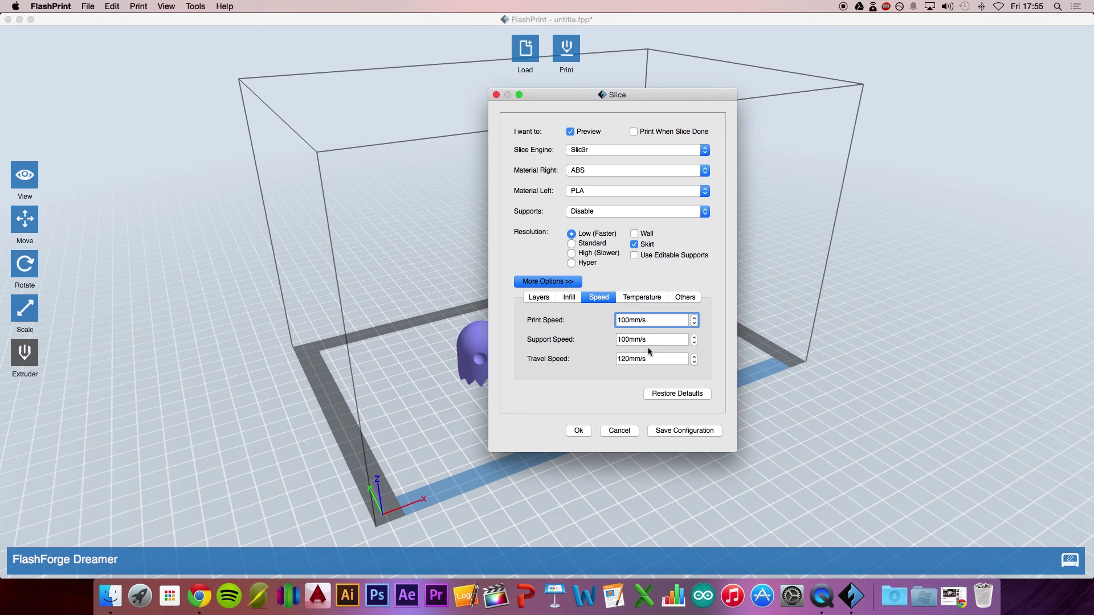
click(644, 299)
key(ctrl+Tab)
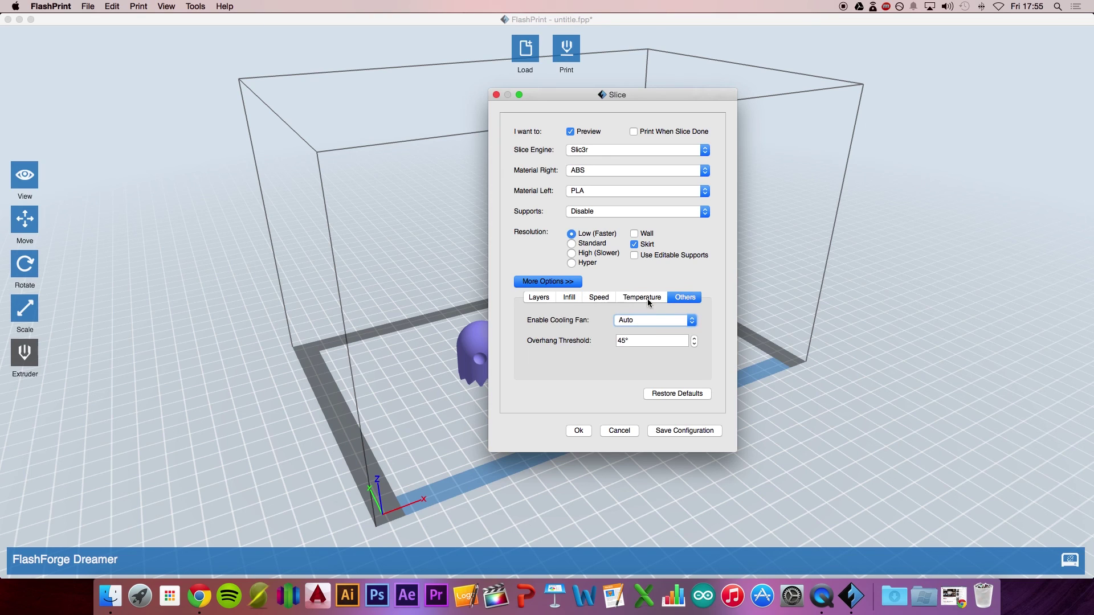
click(648, 299)
Step: Set the left extruder temperature to 195°C and the platform temperature to 50°C
double_click(635, 319)
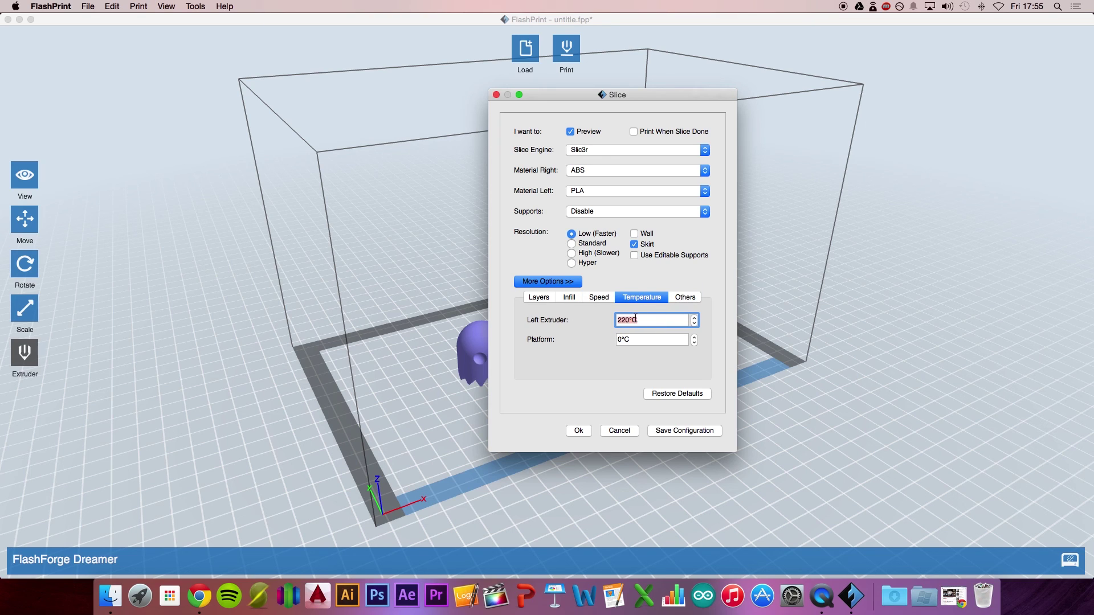
text(195)
click(654, 342)
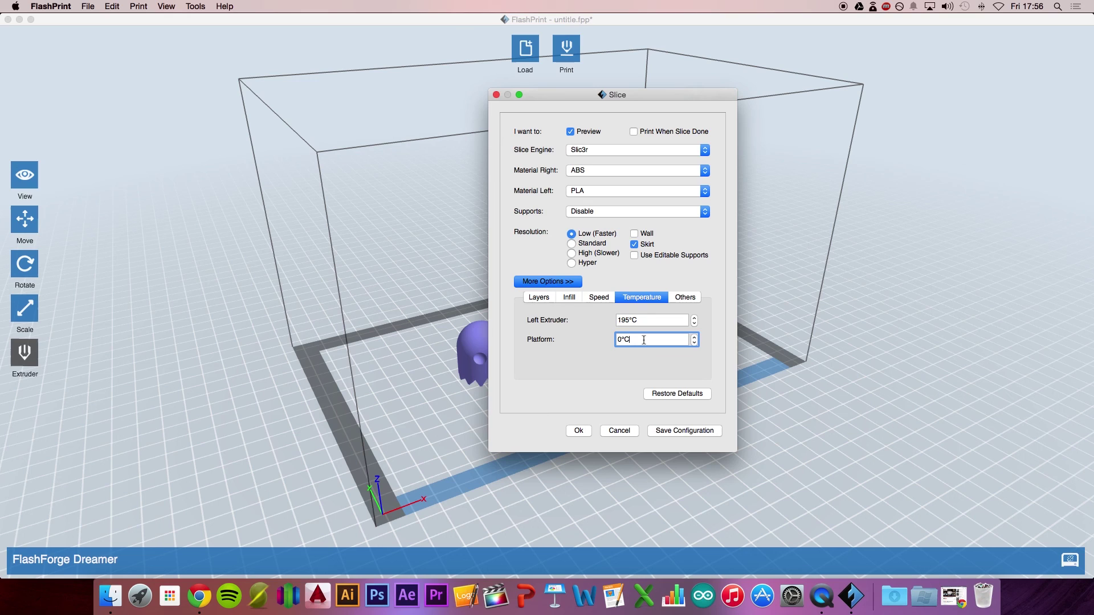
double_click(644, 341)
text(50)
click(629, 354)
click(683, 298)
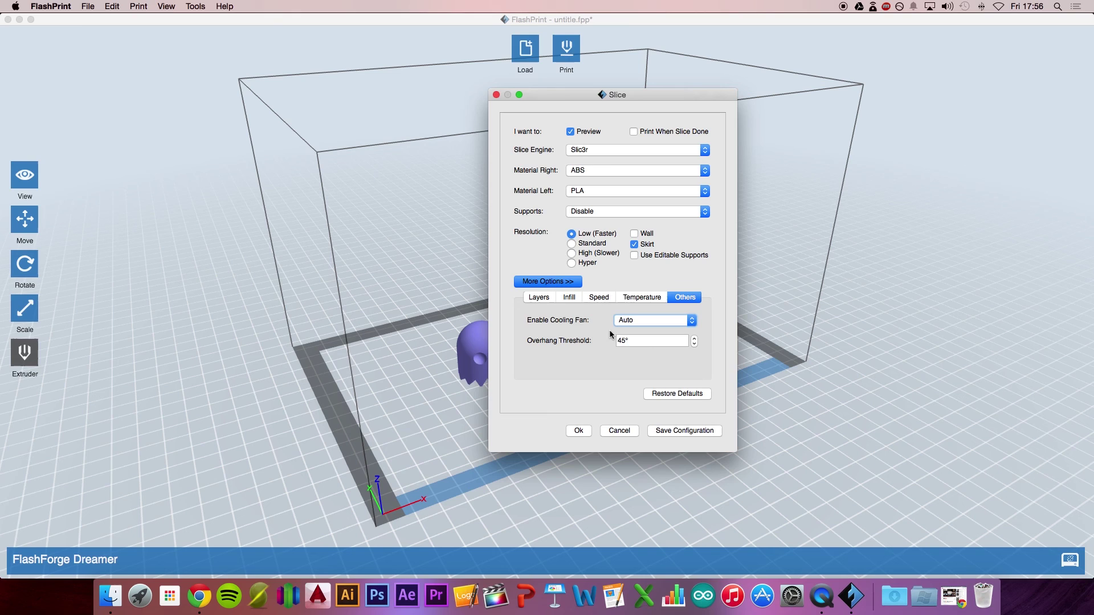
Step: Turn the cooling fan on (Yes) and save the PLA slice configuration
click(690, 321)
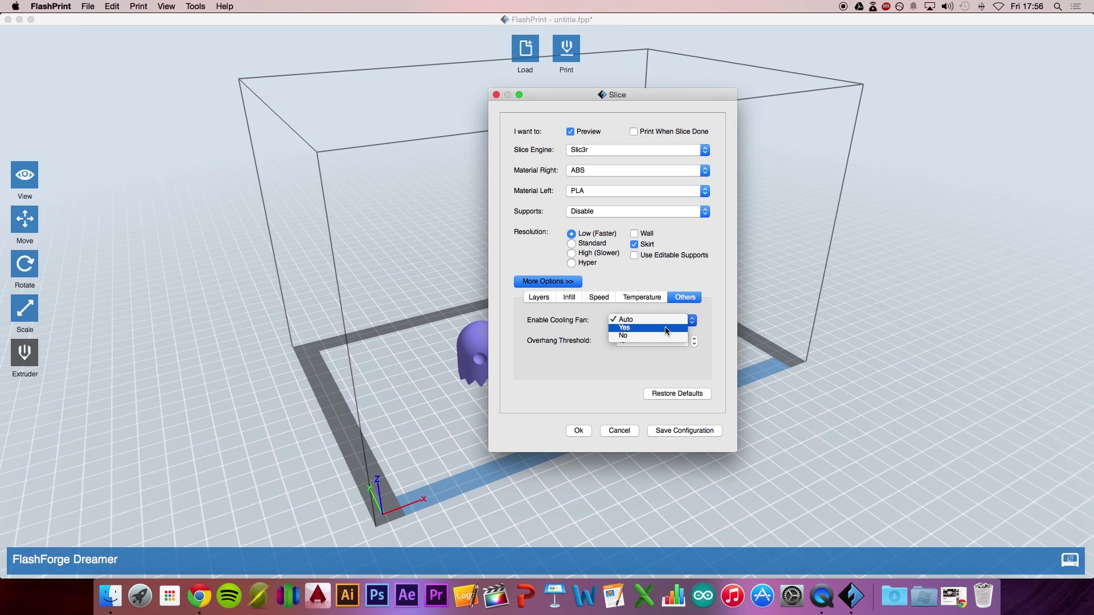
click(665, 329)
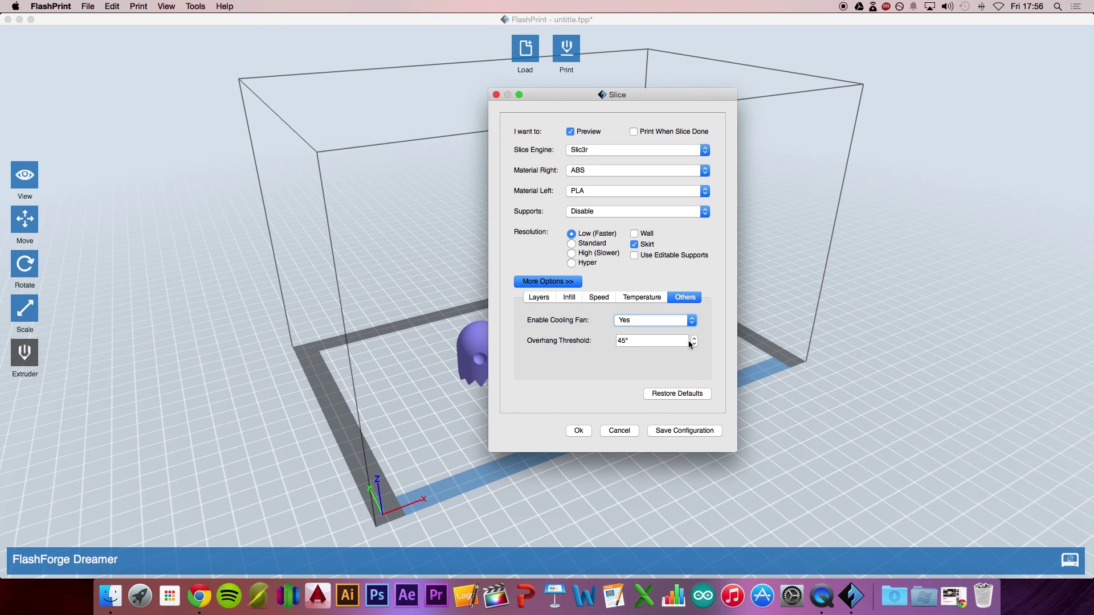
click(690, 432)
Step: Return resolution to Low (Faster), resave the configuration, and confirm slicing to reach the save dialog
click(571, 243)
click(571, 263)
click(541, 296)
click(571, 243)
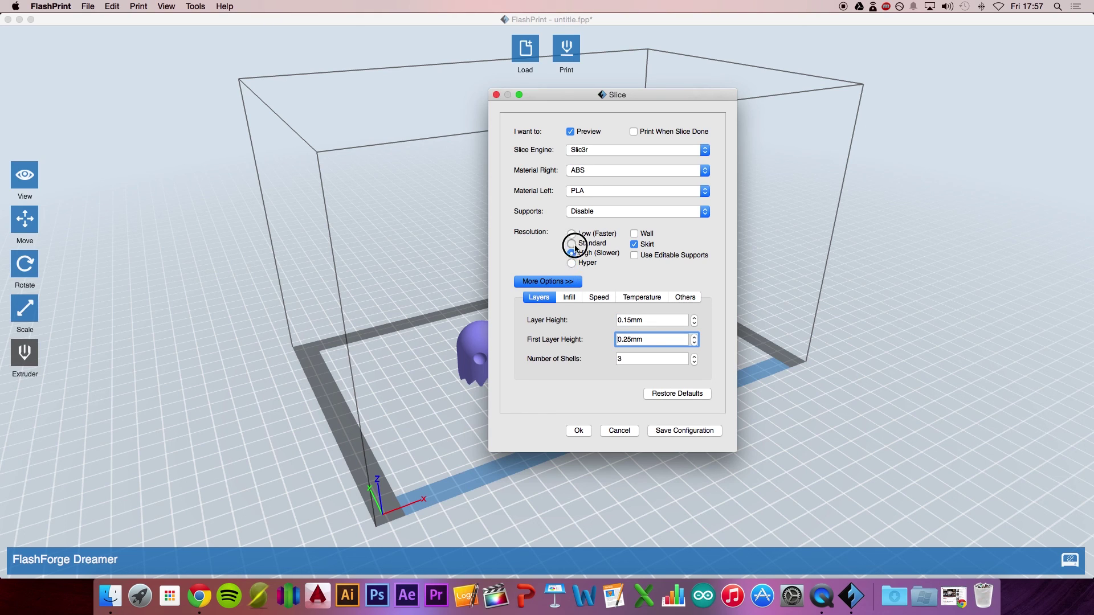
click(571, 234)
click(684, 297)
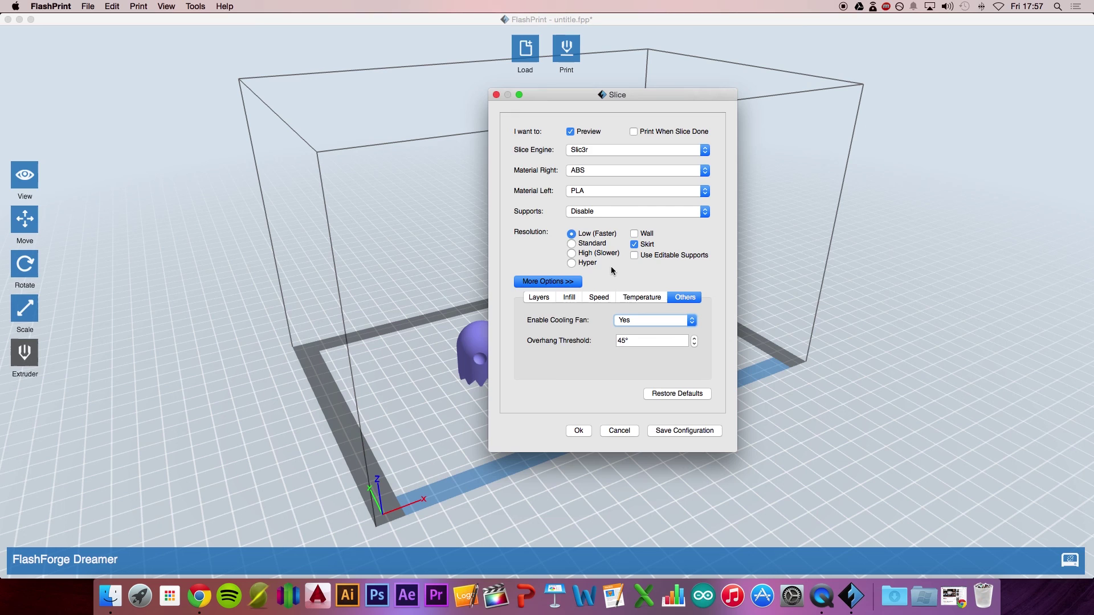
click(673, 432)
click(578, 430)
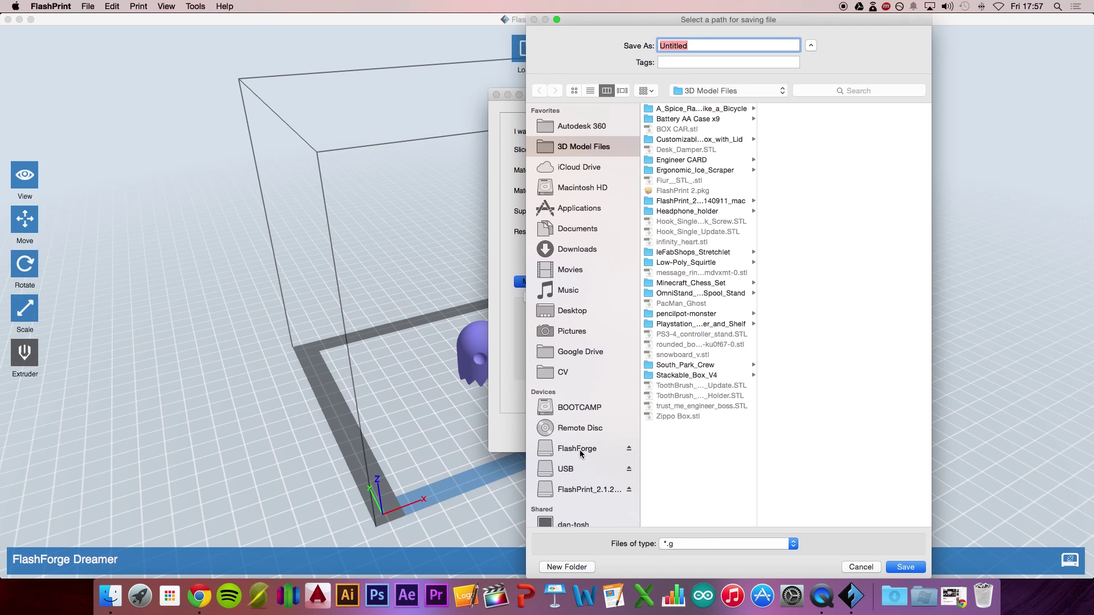
Step: Choose the FlashForge card and save the two-ghost slice under the name 'ghost'
click(581, 454)
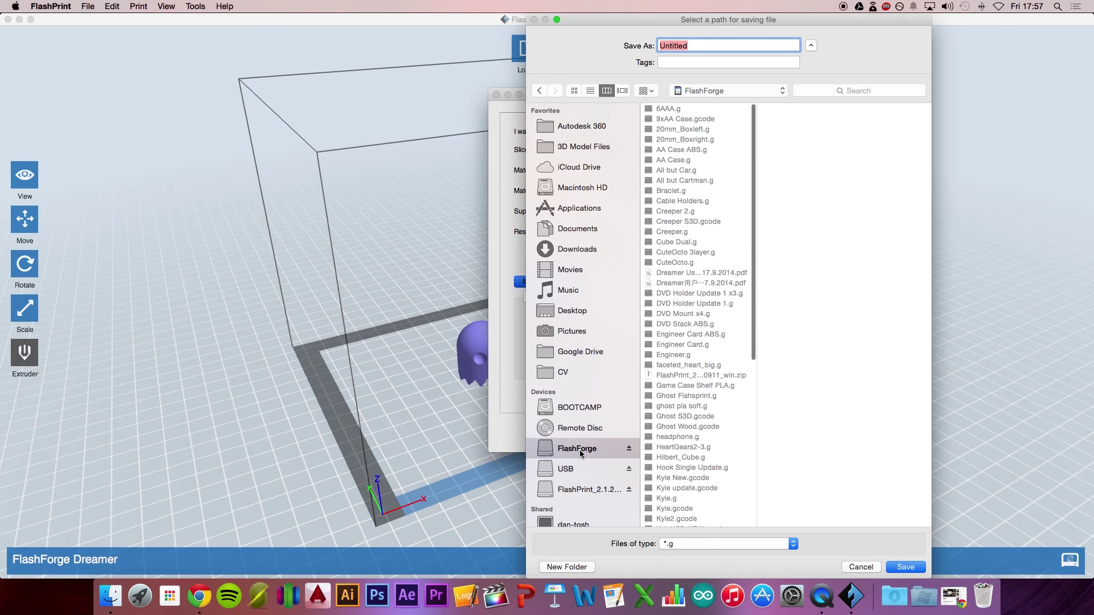
text(ghost)
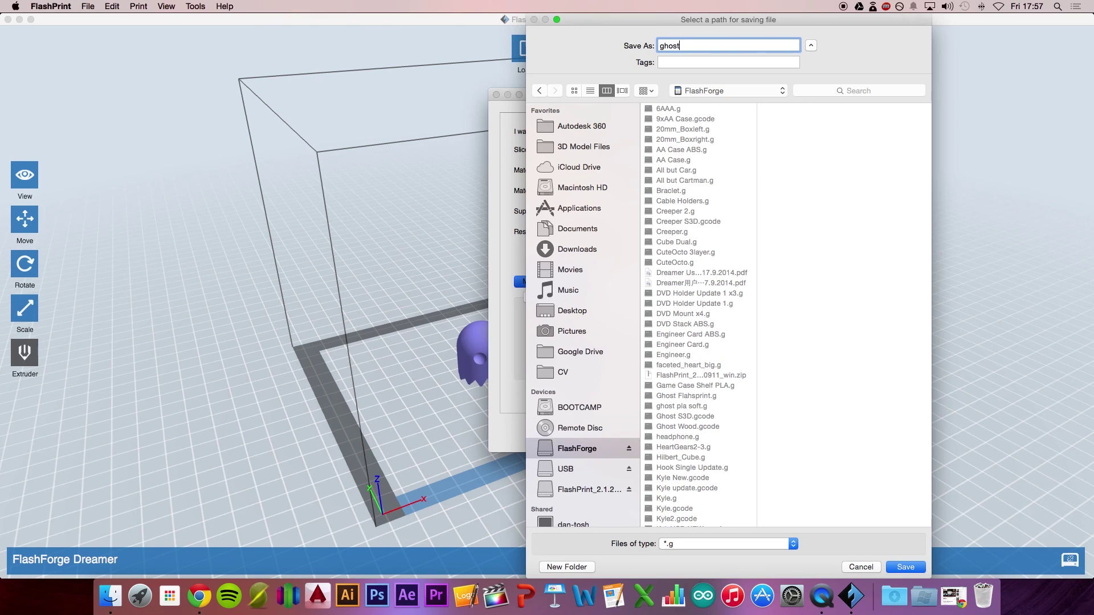
key(Return)
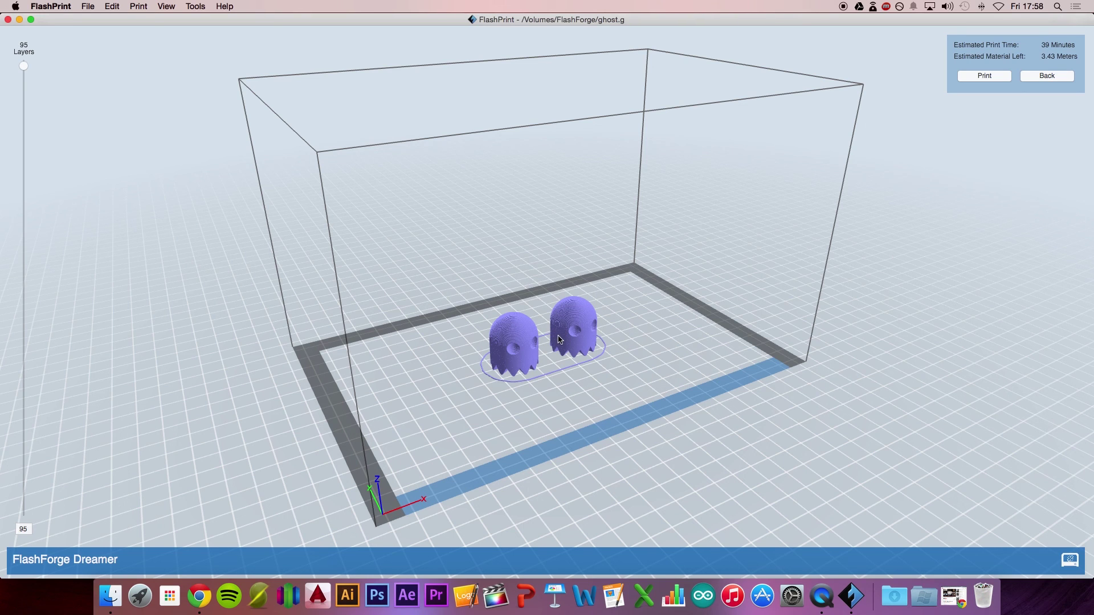
Step: Leave the slice preview and delete the left ghost using Edit > Delete
click(1037, 80)
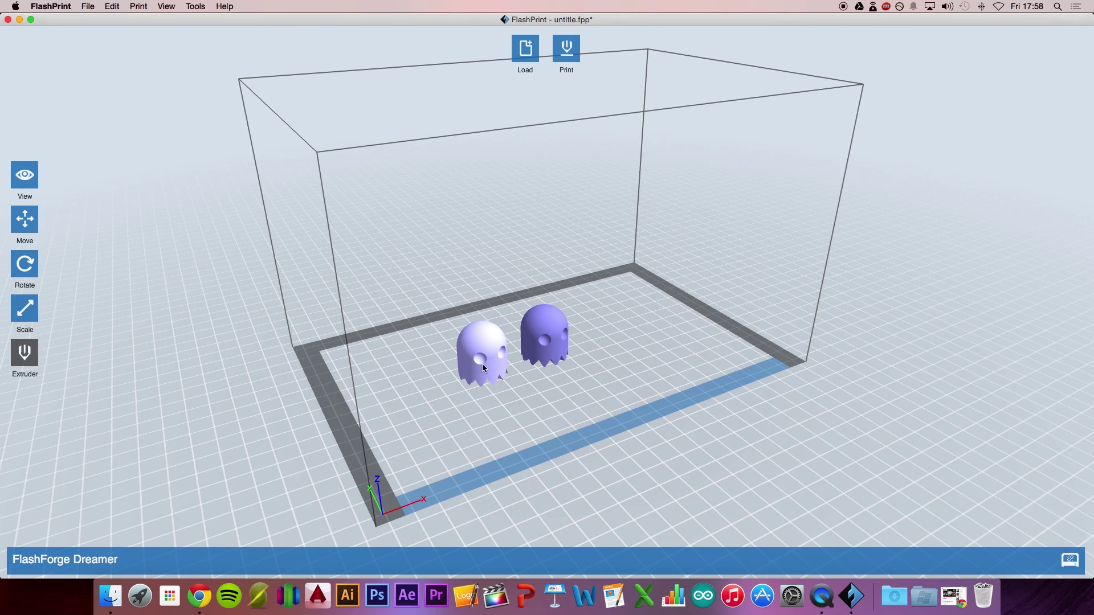
click(112, 7)
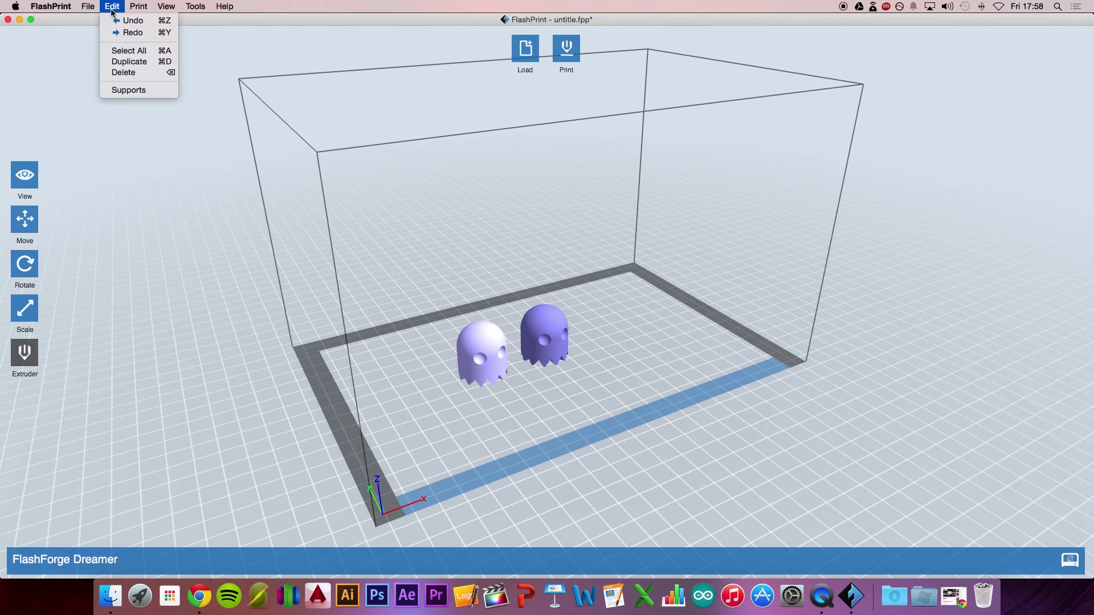
click(152, 73)
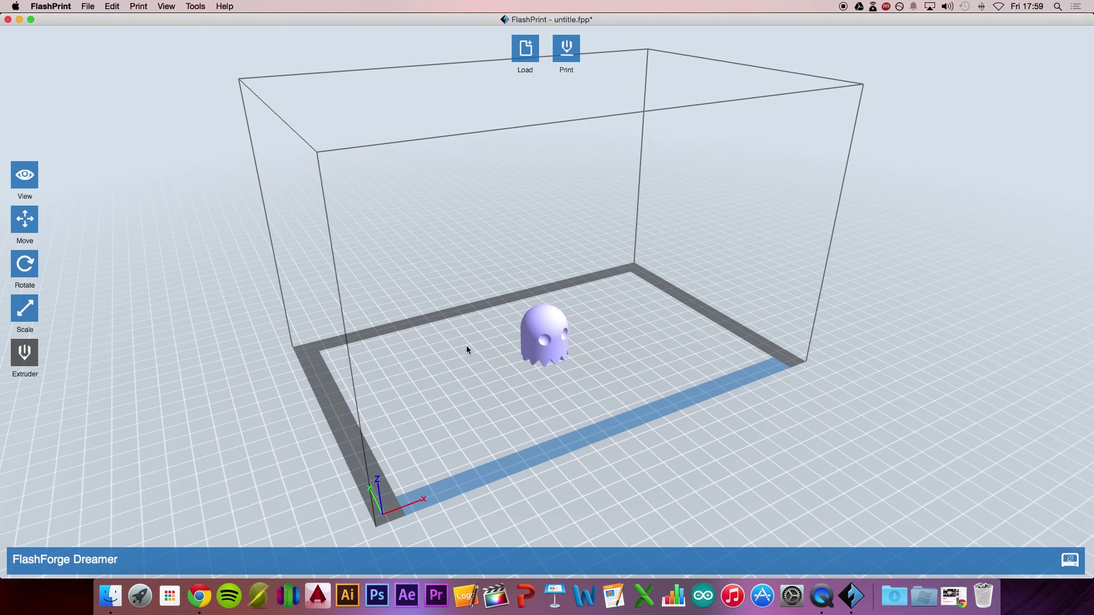
Step: Assign the remaining ghost to the right extruder and bring up the Layers slice settings
click(25, 353)
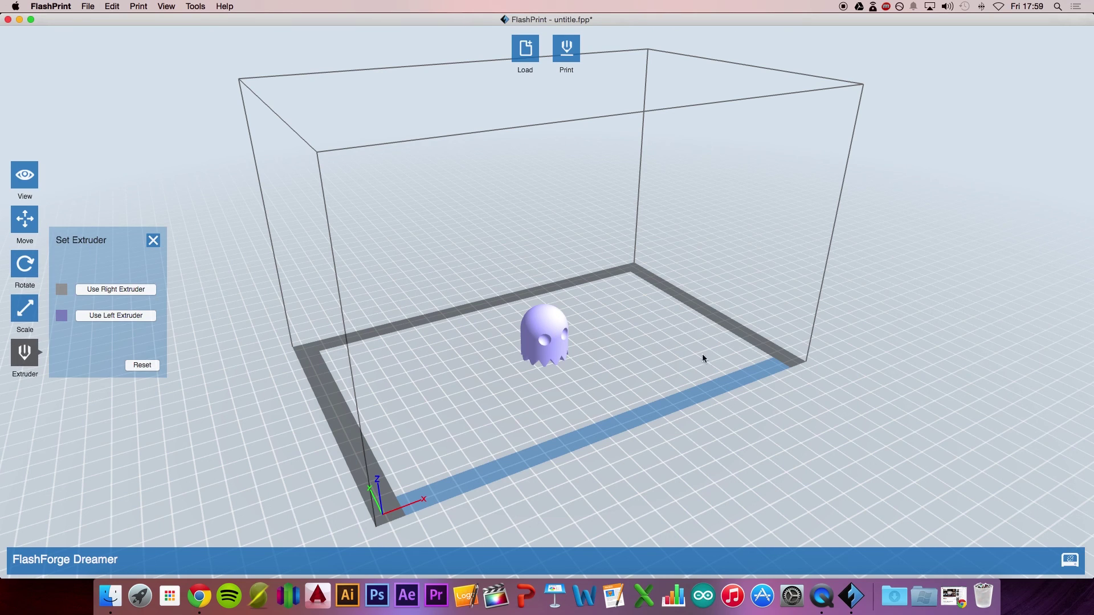
click(121, 290)
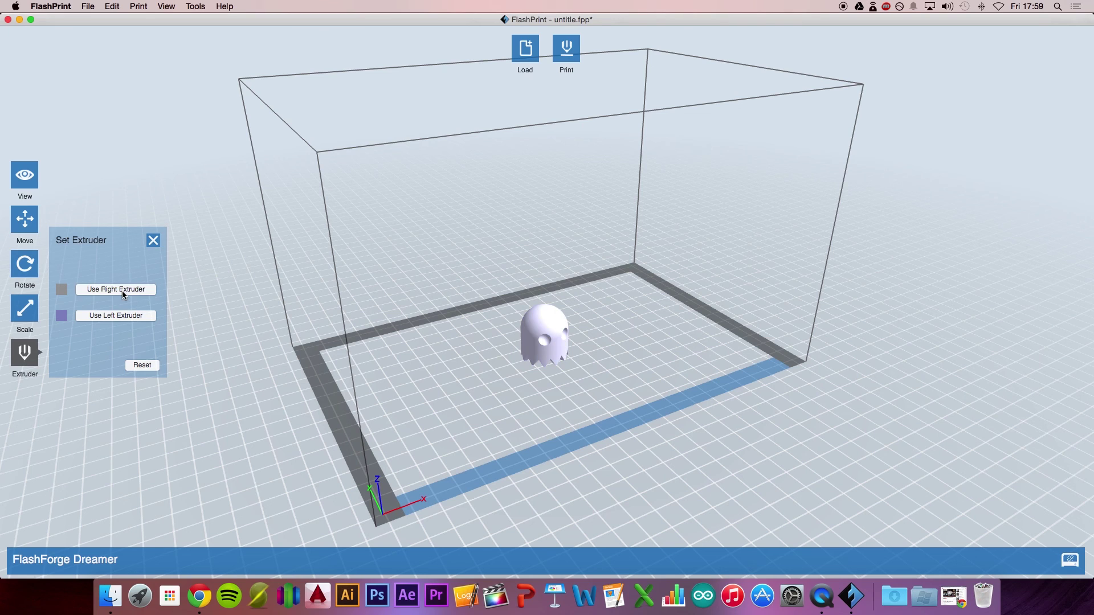
click(568, 58)
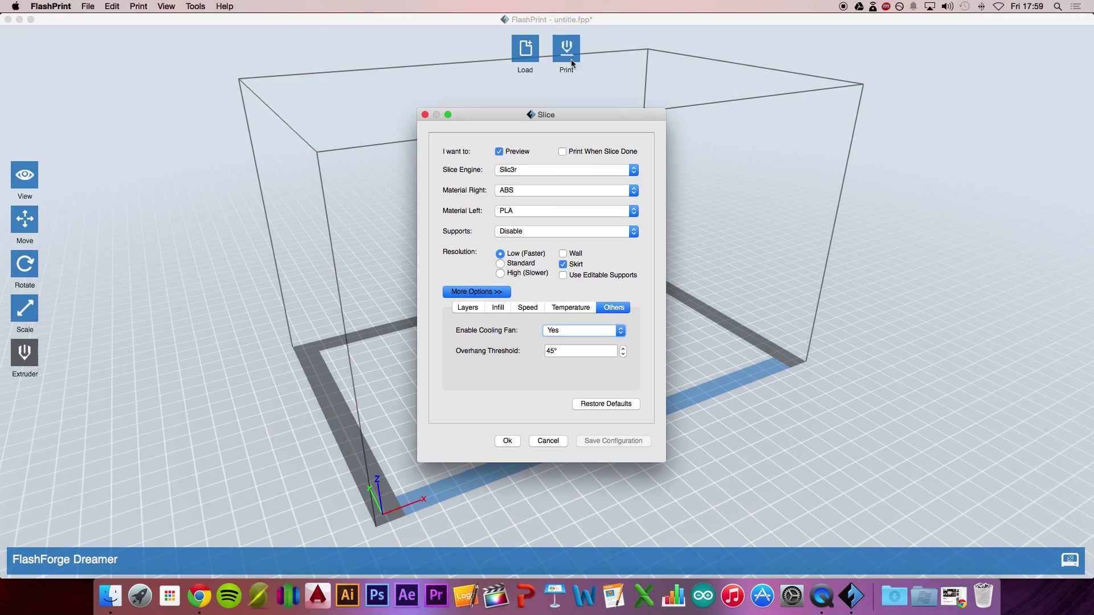
click(477, 309)
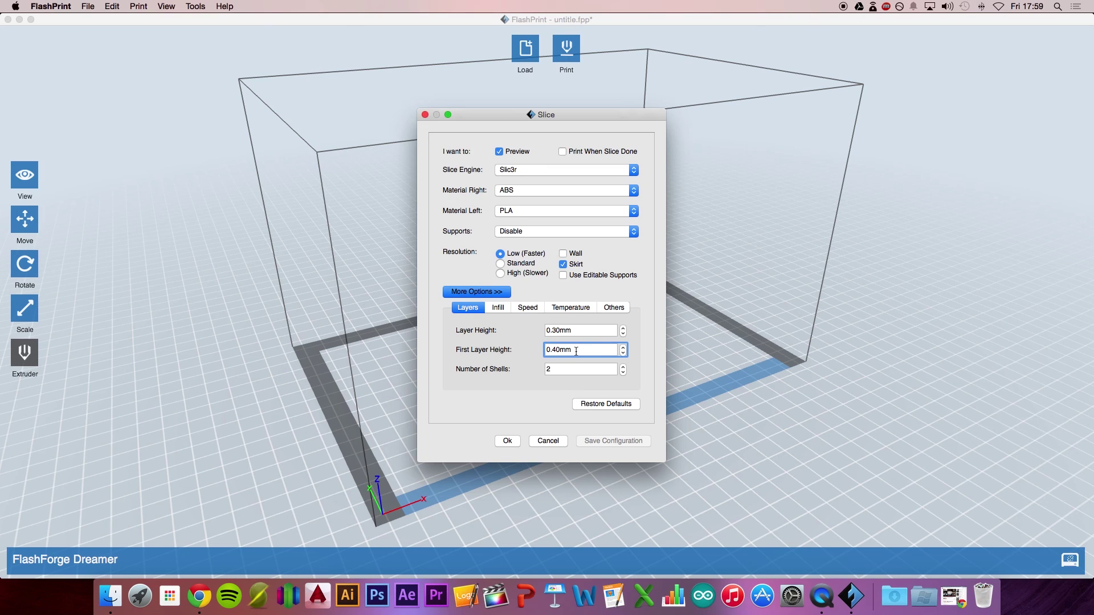
Step: Lower first layer height to 0.30mm, review Infill and Speed, and clear the Platform temperature
click(623, 354)
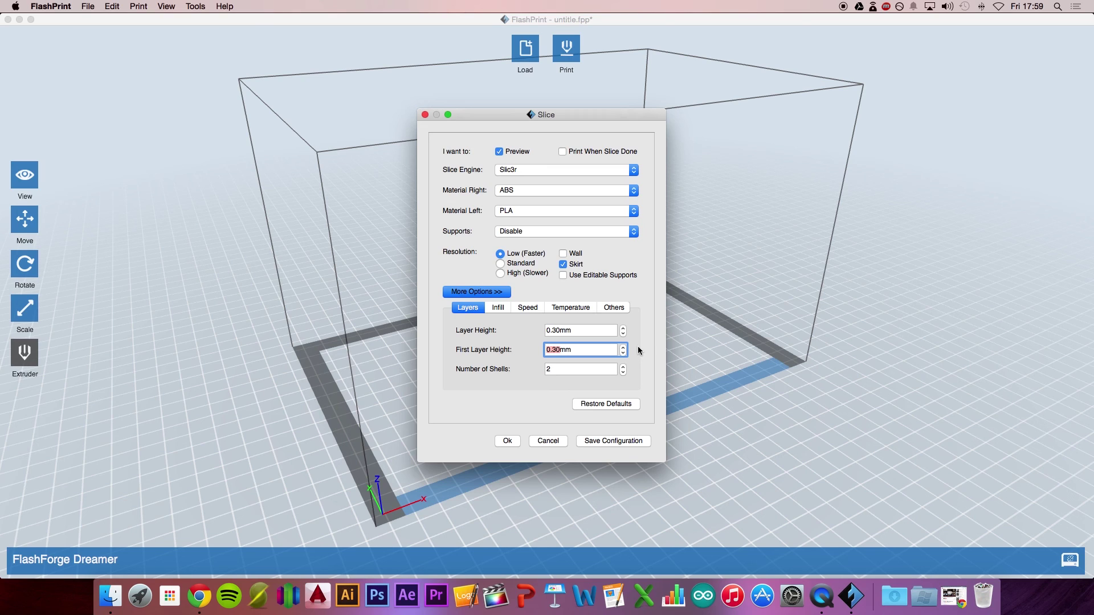
click(497, 308)
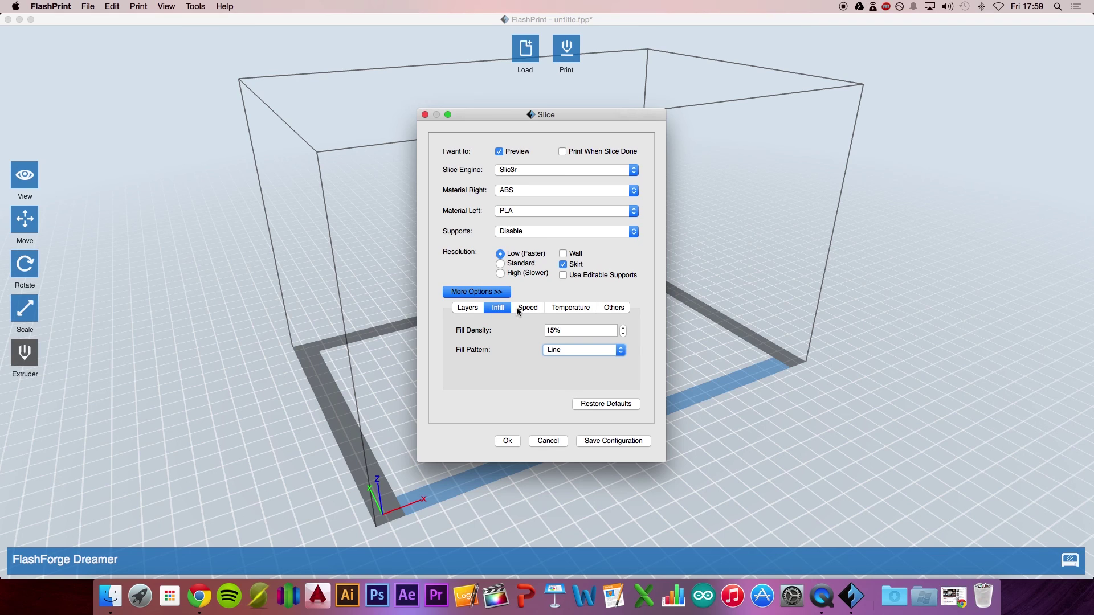
click(520, 310)
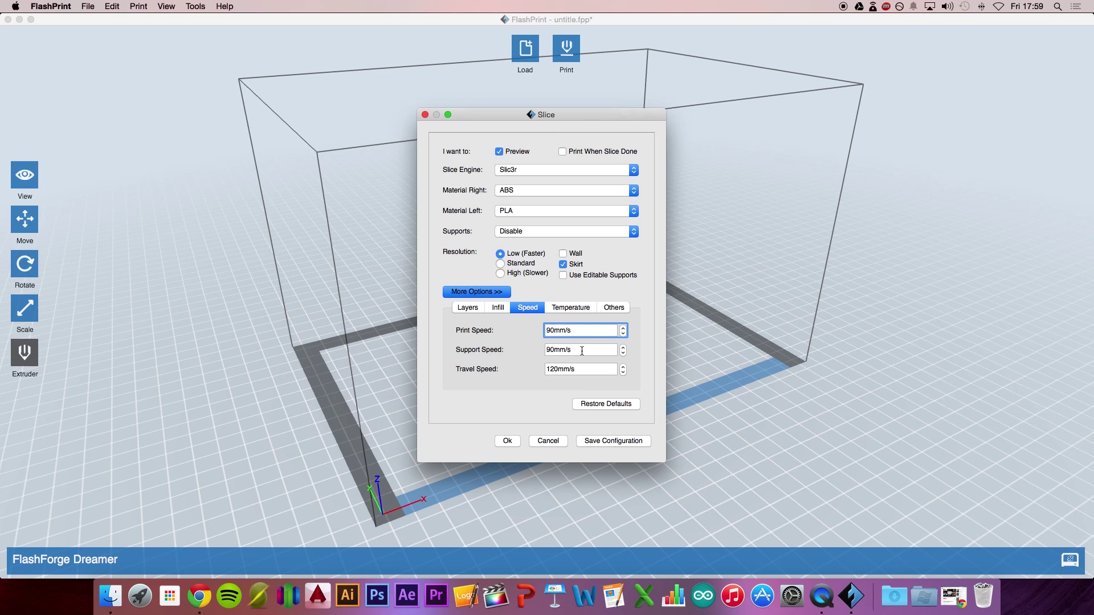
click(571, 308)
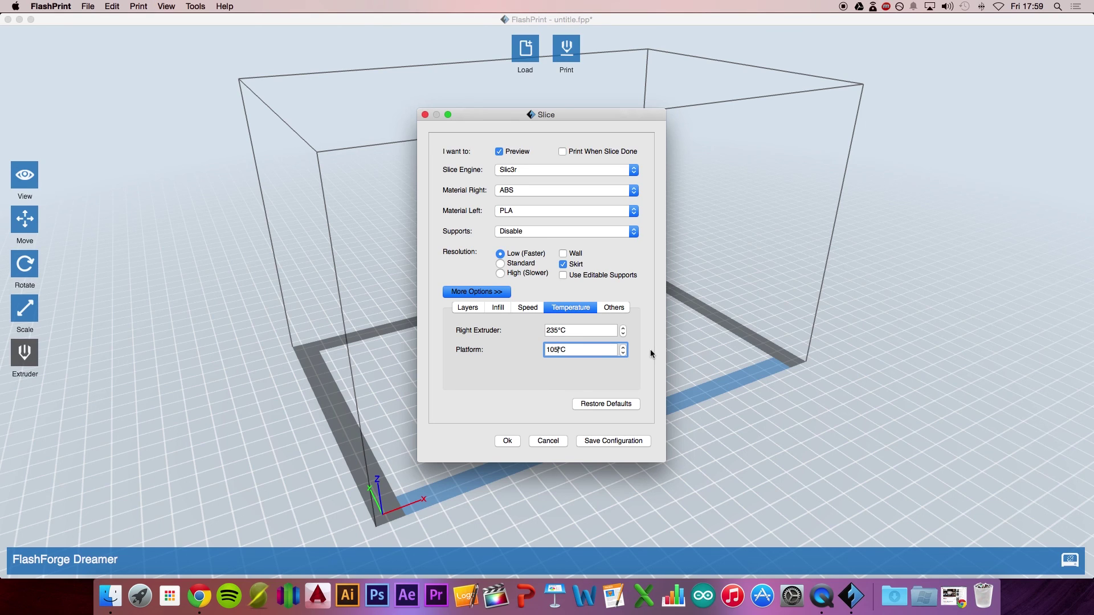
key(BackSpace)
key(BackSpace)
key(BackSpace)
Step: Enter a 110°C platform temperature, set the cooling fan to No, and recheck Layers
text(110)
click(614, 308)
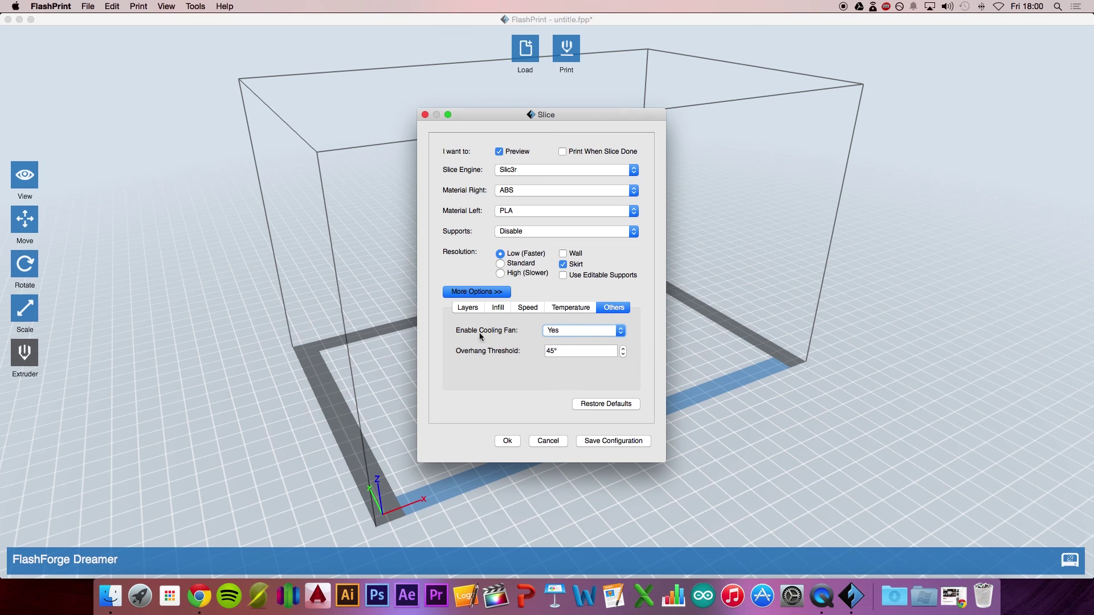
click(544, 333)
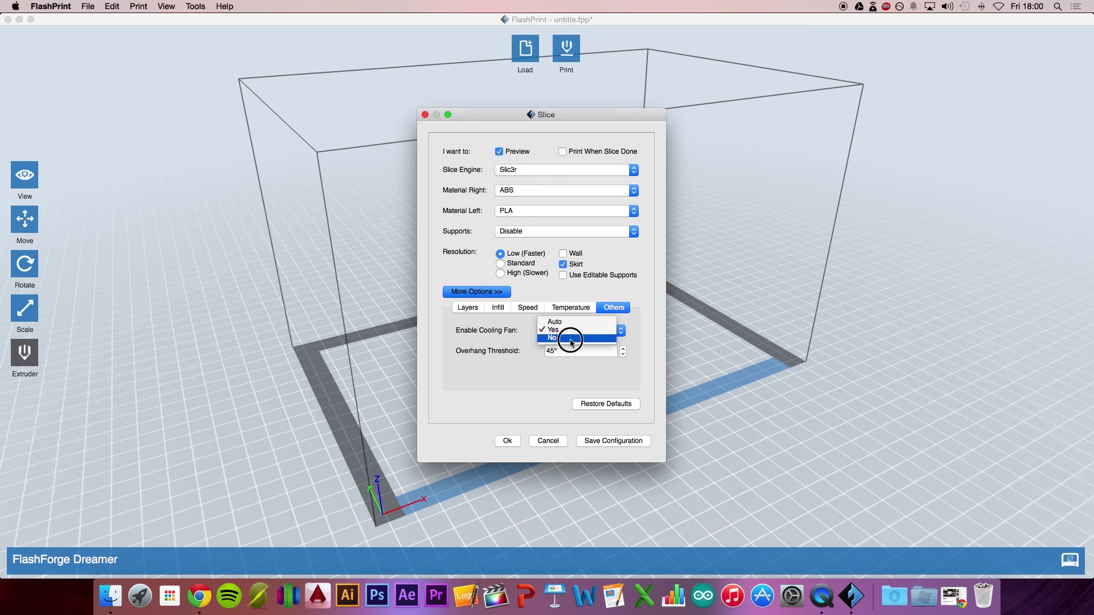
click(571, 337)
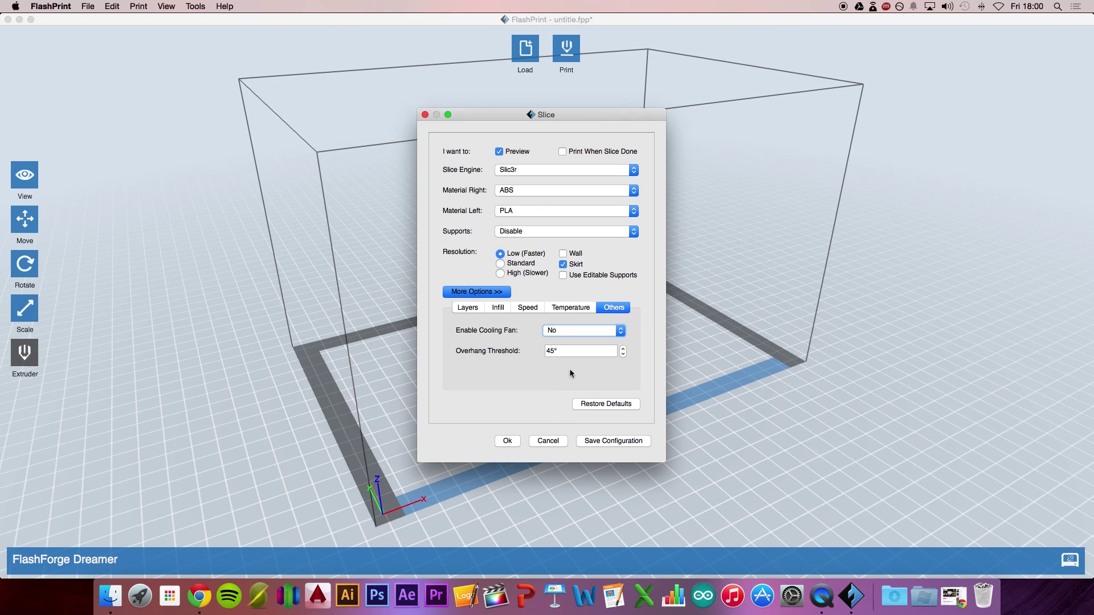
click(484, 308)
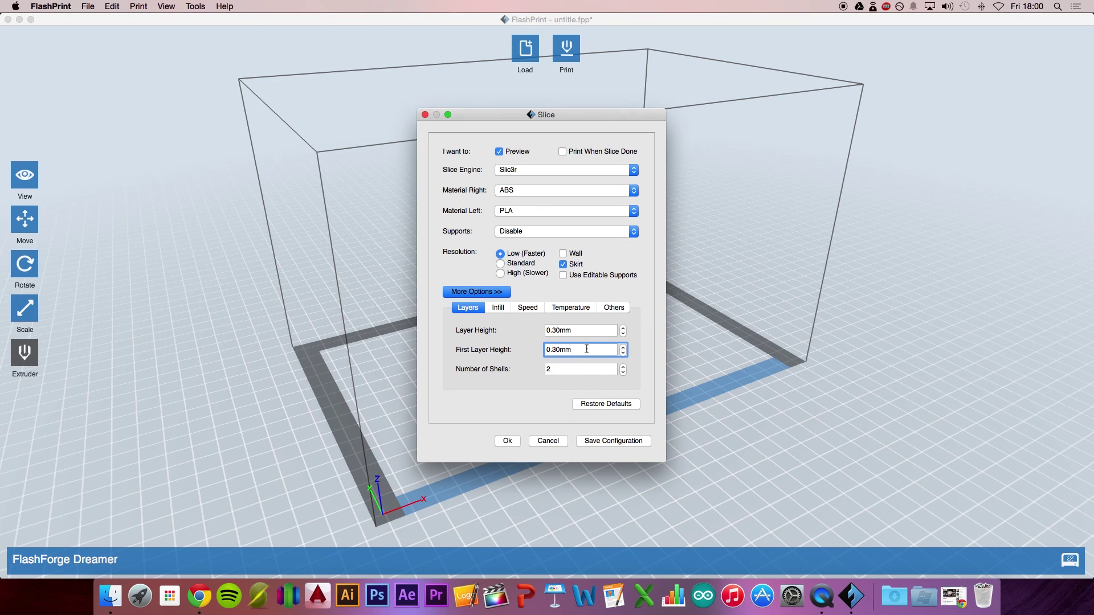
Step: Save the ABS settings as a configuration and slice to 'ghost abs' on the FlashForge card
click(607, 442)
click(507, 442)
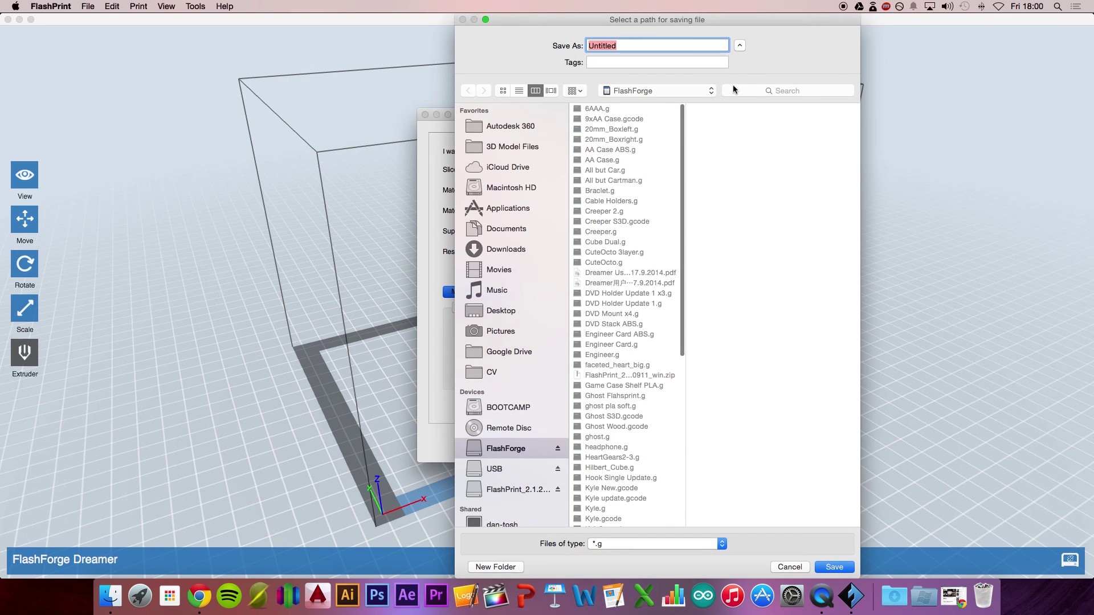
text(ghos)
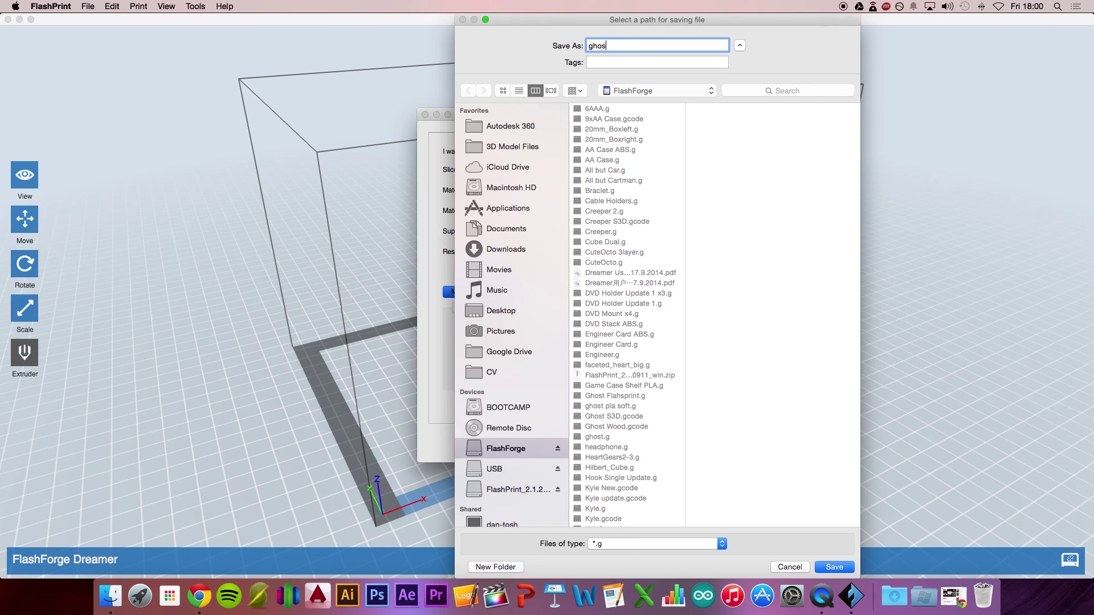
text(t abs)
click(840, 564)
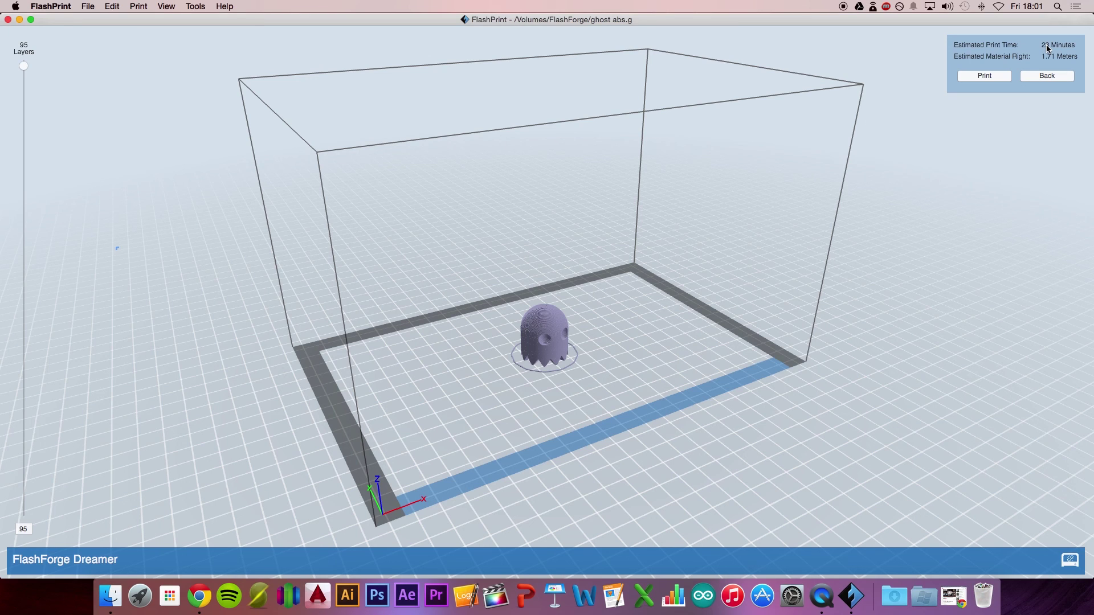
Step: Return to model editing, select the Move tool, and dismiss the Tools menu
click(1047, 75)
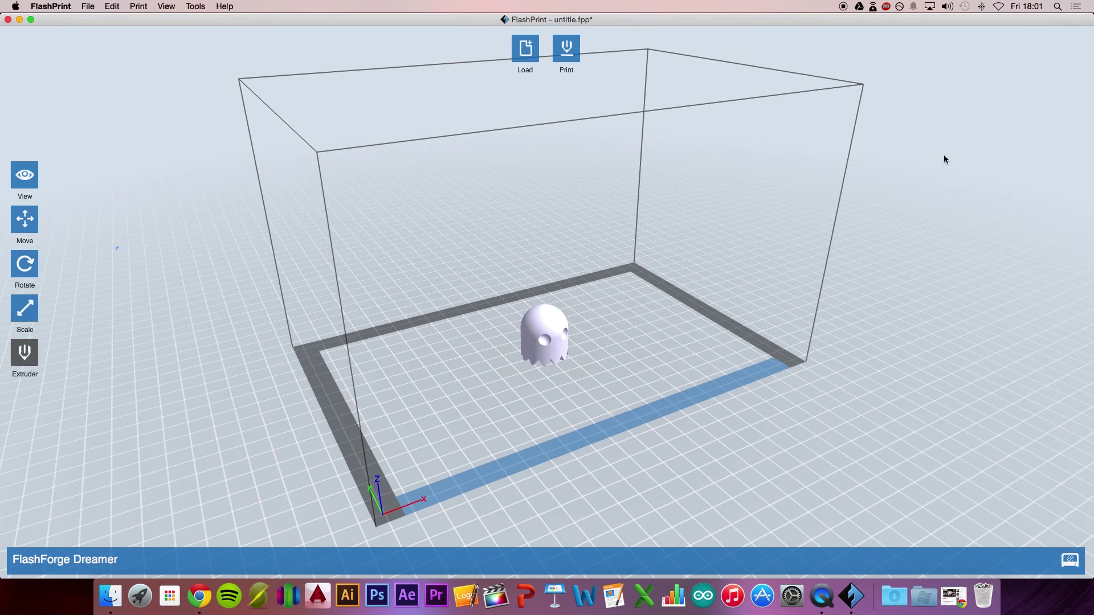
click(25, 219)
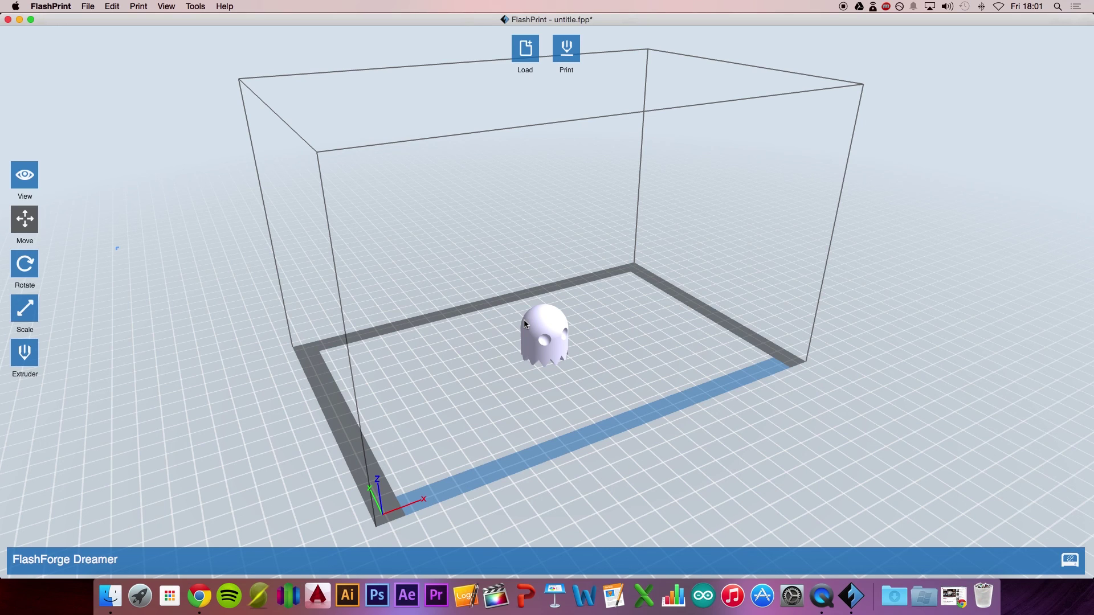
click(195, 7)
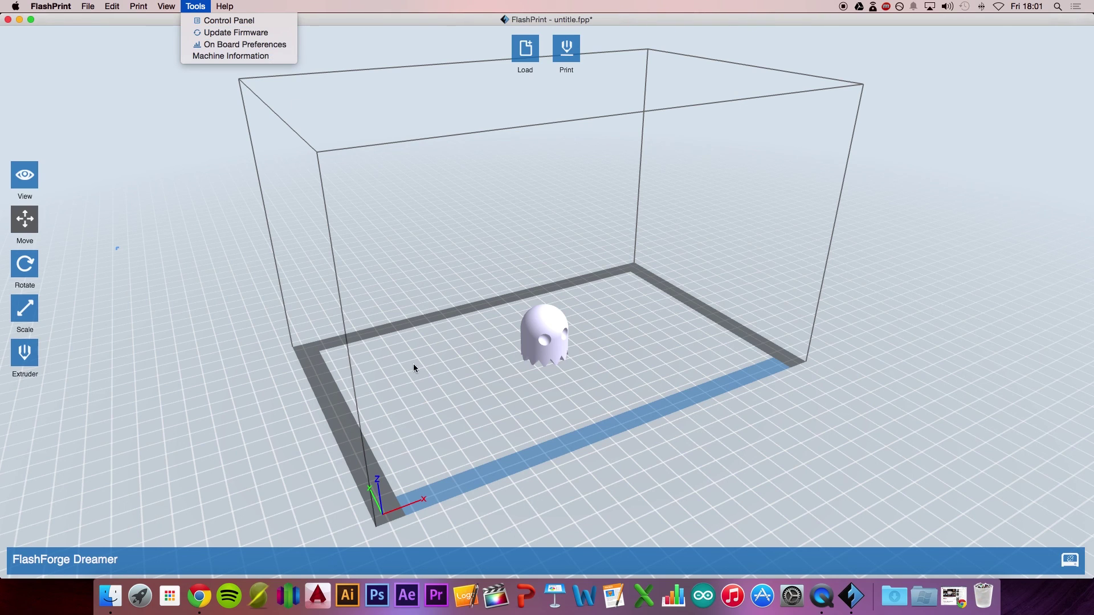
click(609, 369)
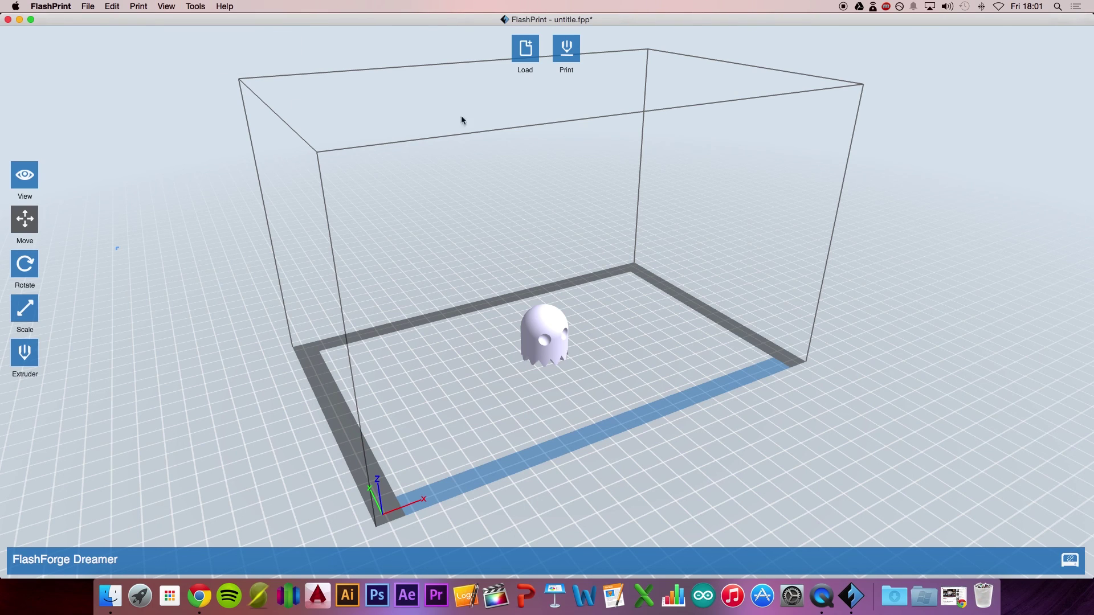